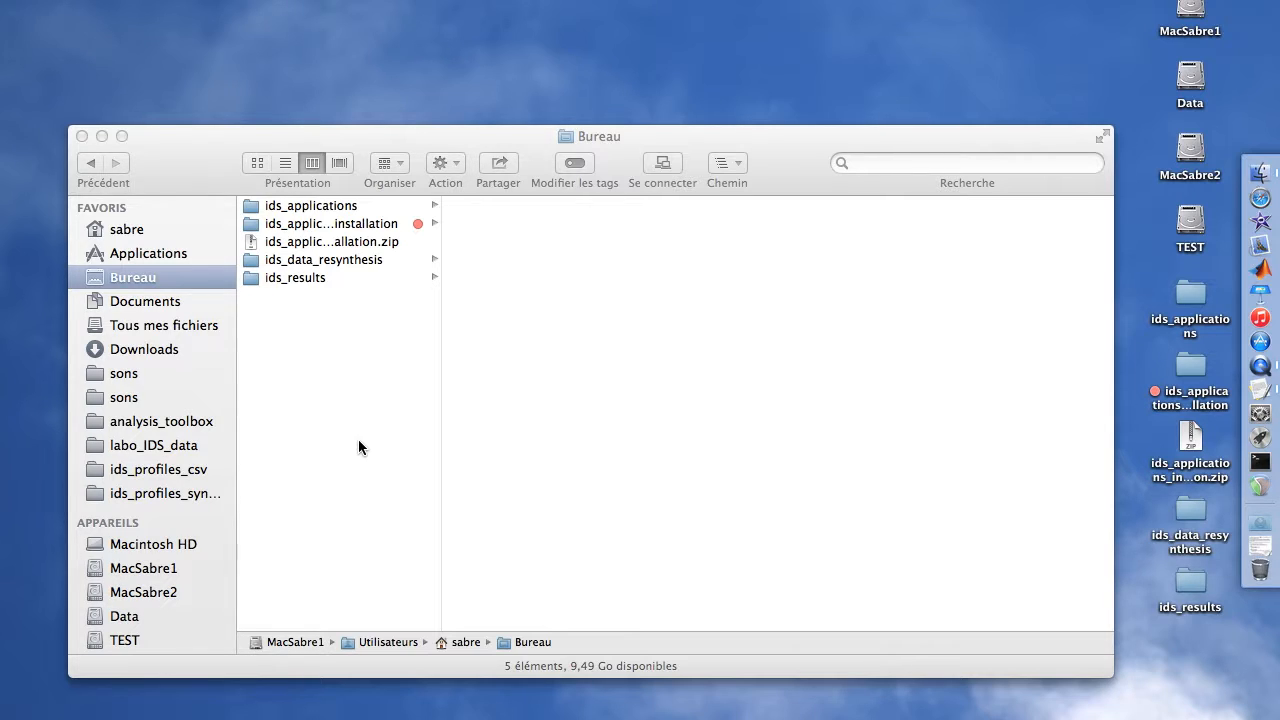
Launch IDS_Plotter.app from the ids_applications folder on the desktop and choose profiles as the file nature
click(306, 207)
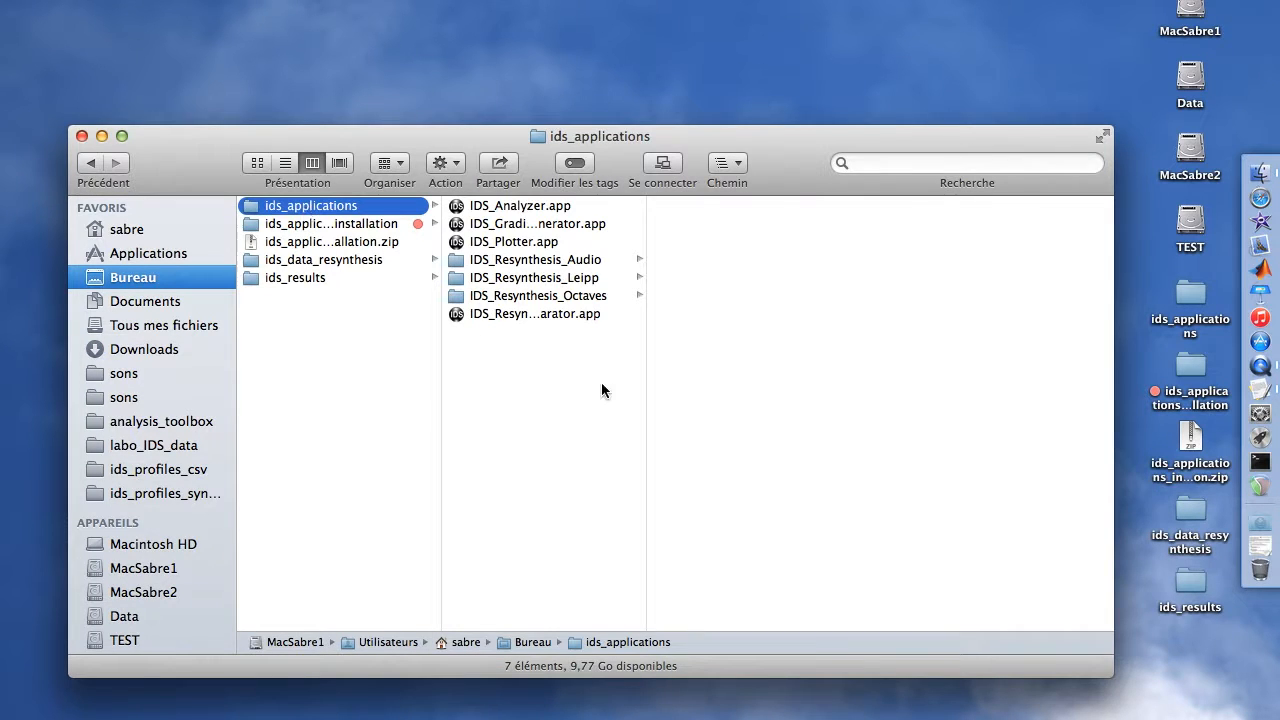
drag(645, 374, 752, 380)
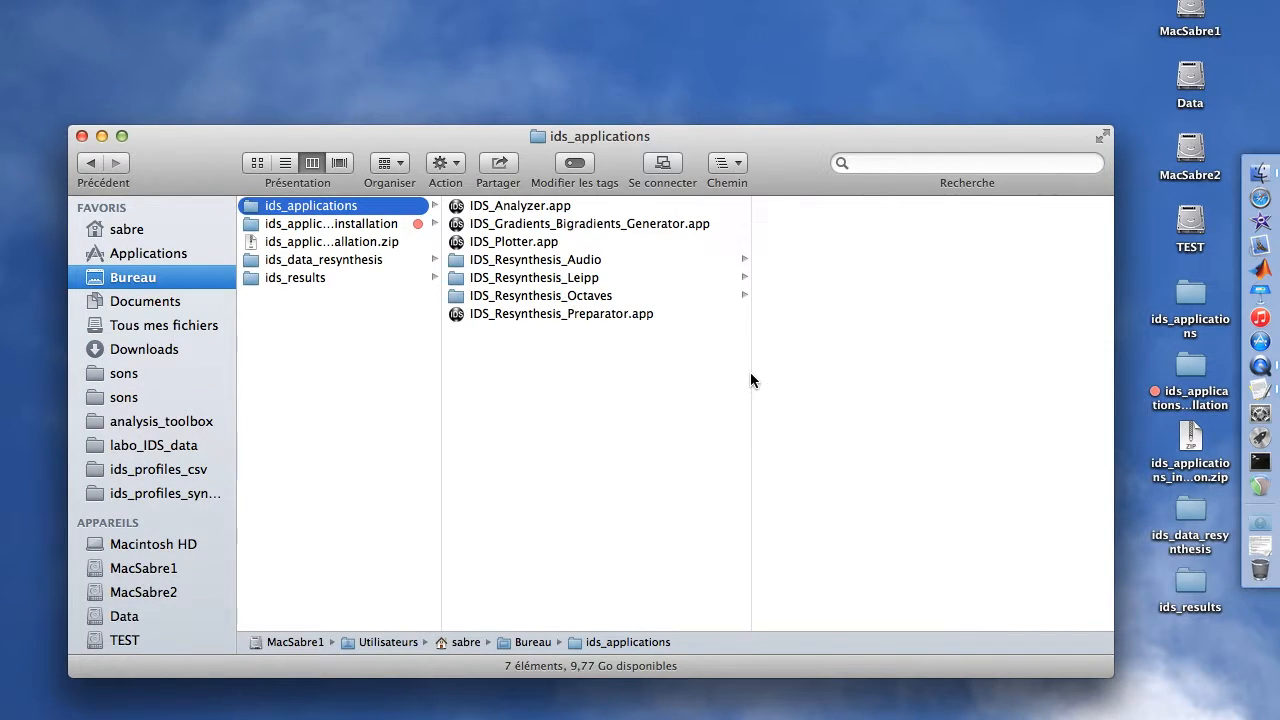
click(481, 247)
double_click(481, 247)
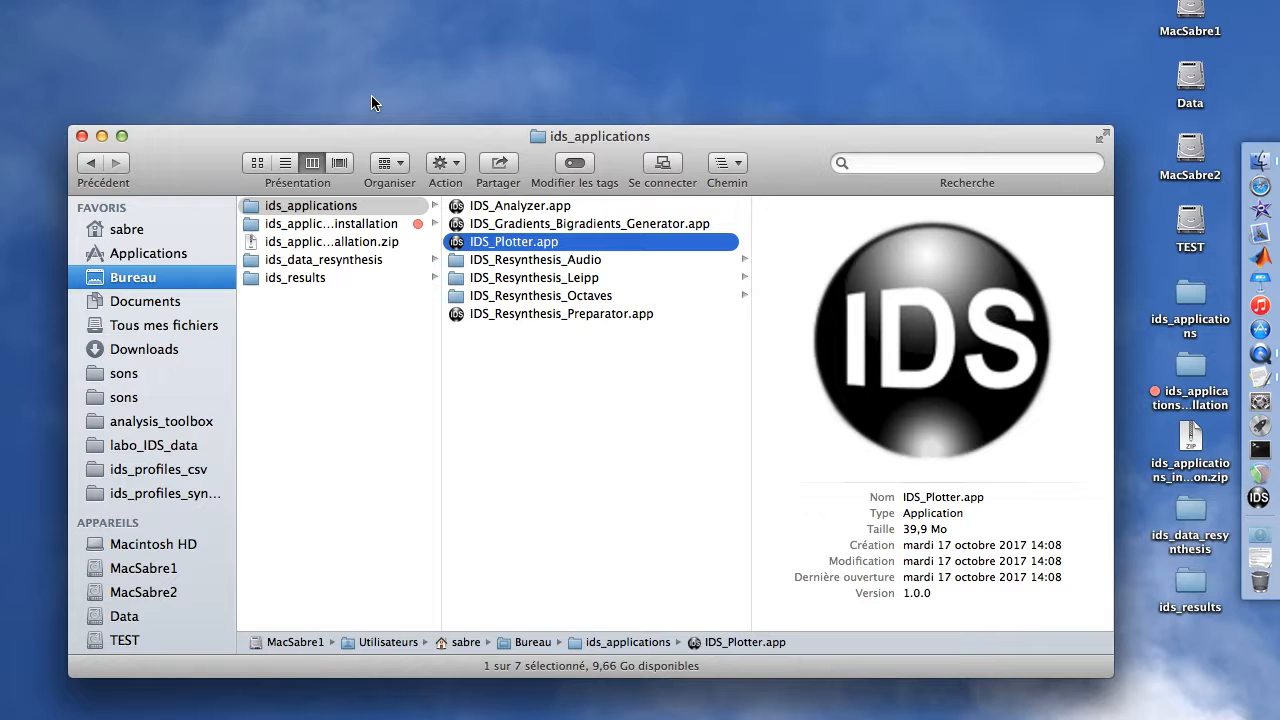
drag(371, 4, 407, 56)
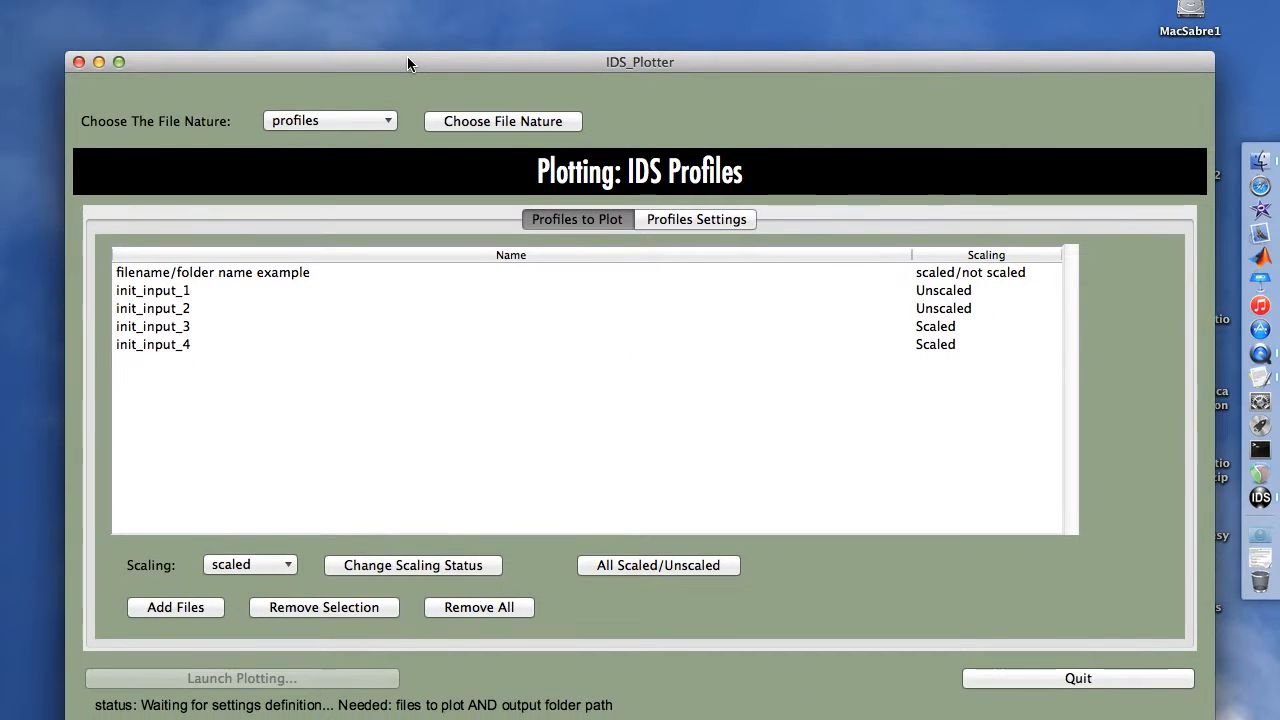
click(275, 123)
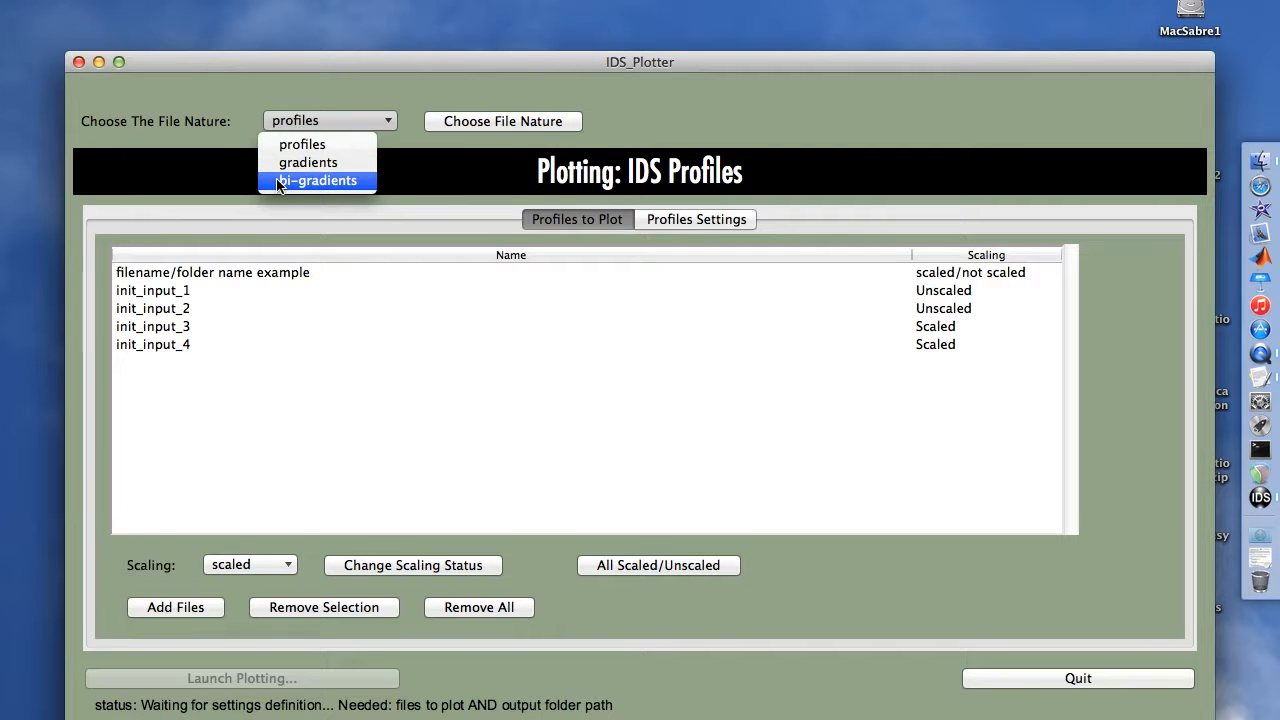
click(277, 146)
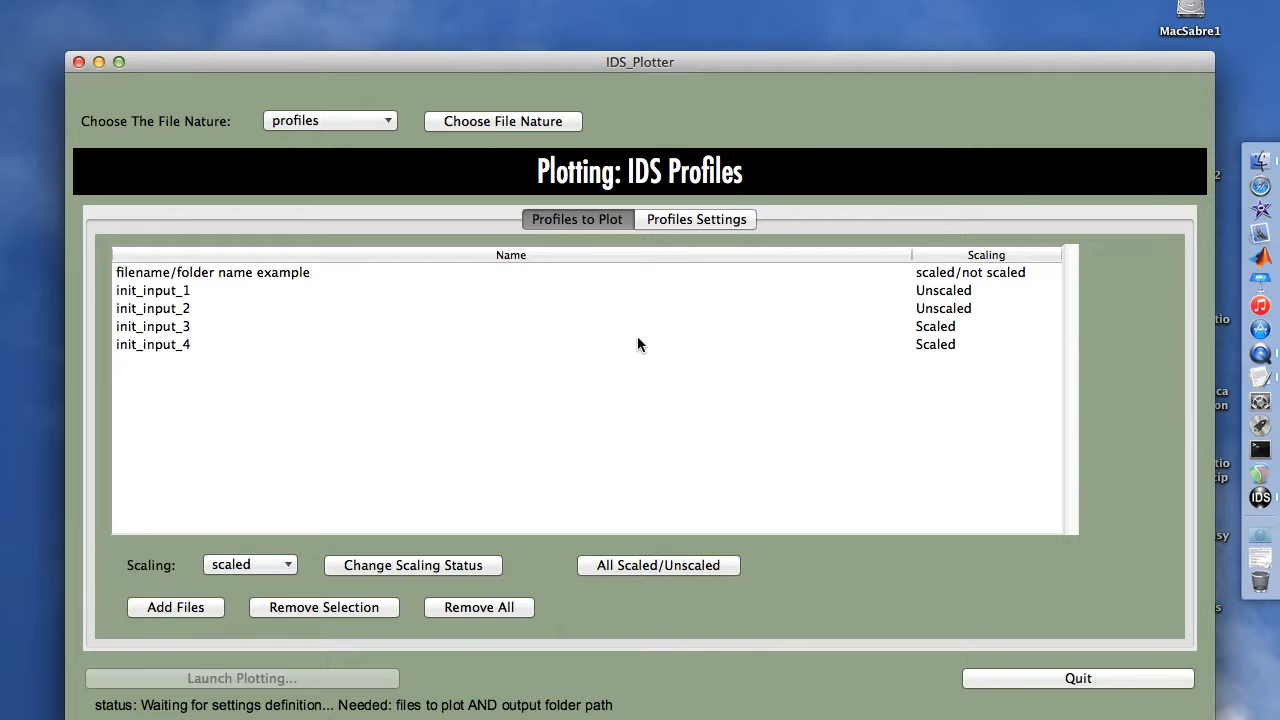
Set the IDS profiles main folder to ids_profiles_csv/Leipp/Test_Leipp_20171023 in the profiles settings
click(663, 220)
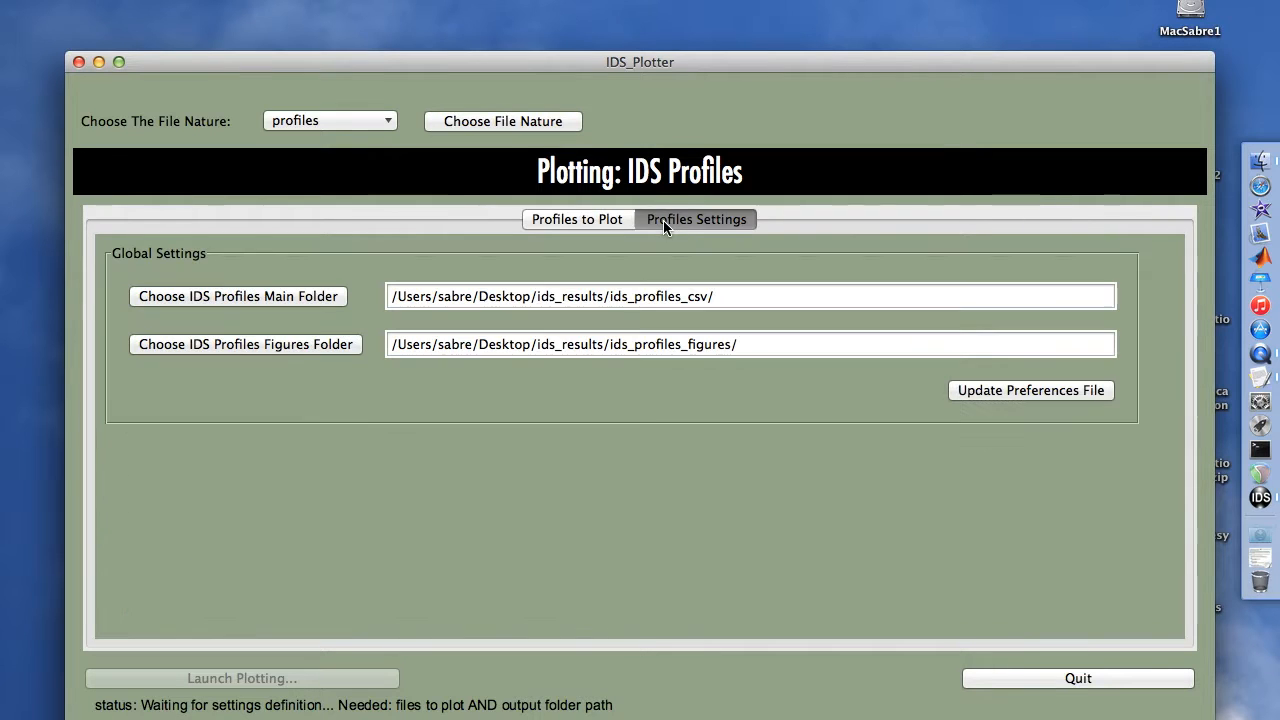
click(193, 297)
key(Right)
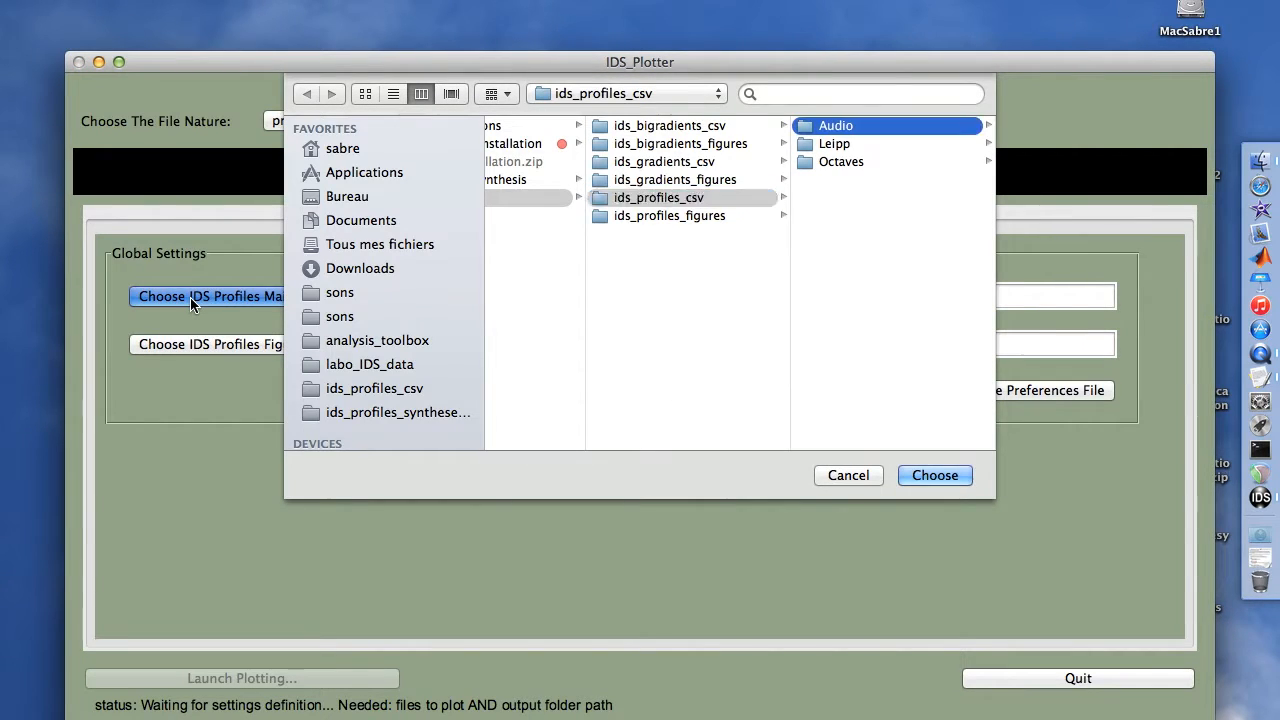
key(Down)
key(Right)
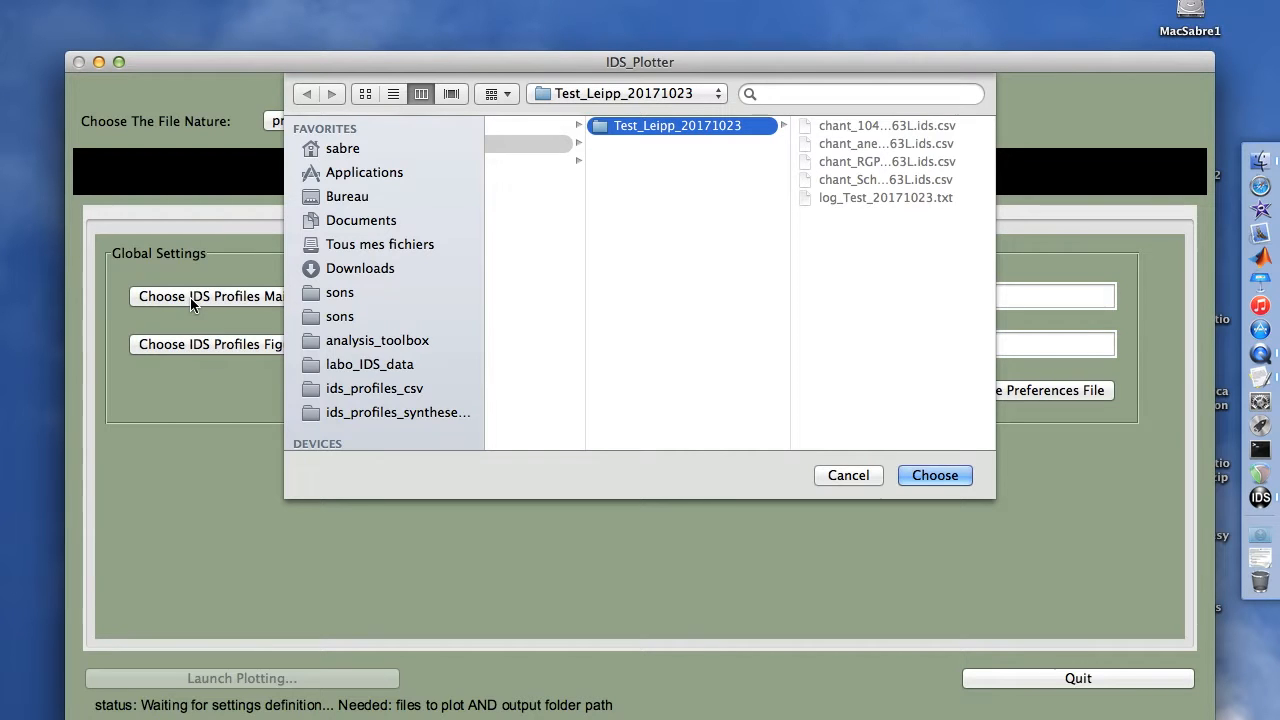
key(Escape)
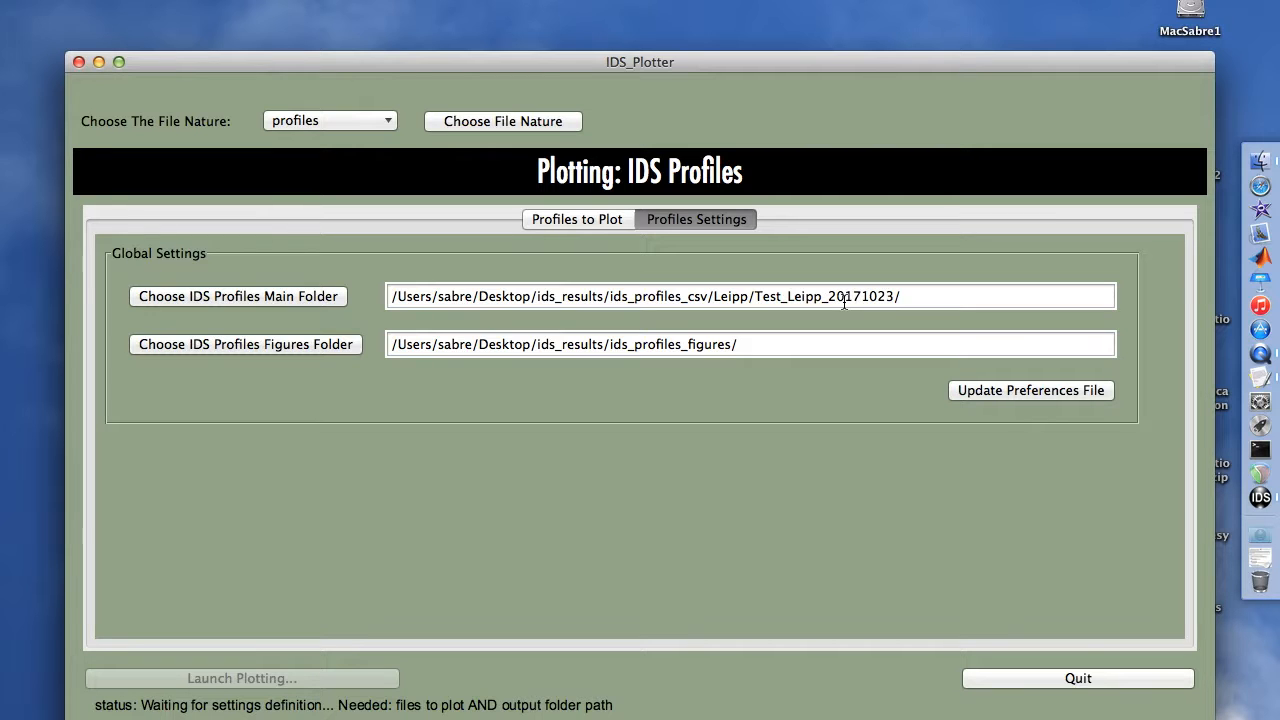
Create a TestPro folder inside ids_profiles_figures/Leipp as the IDS profiles figures folder and update the preferences file
click(303, 346)
click(818, 141)
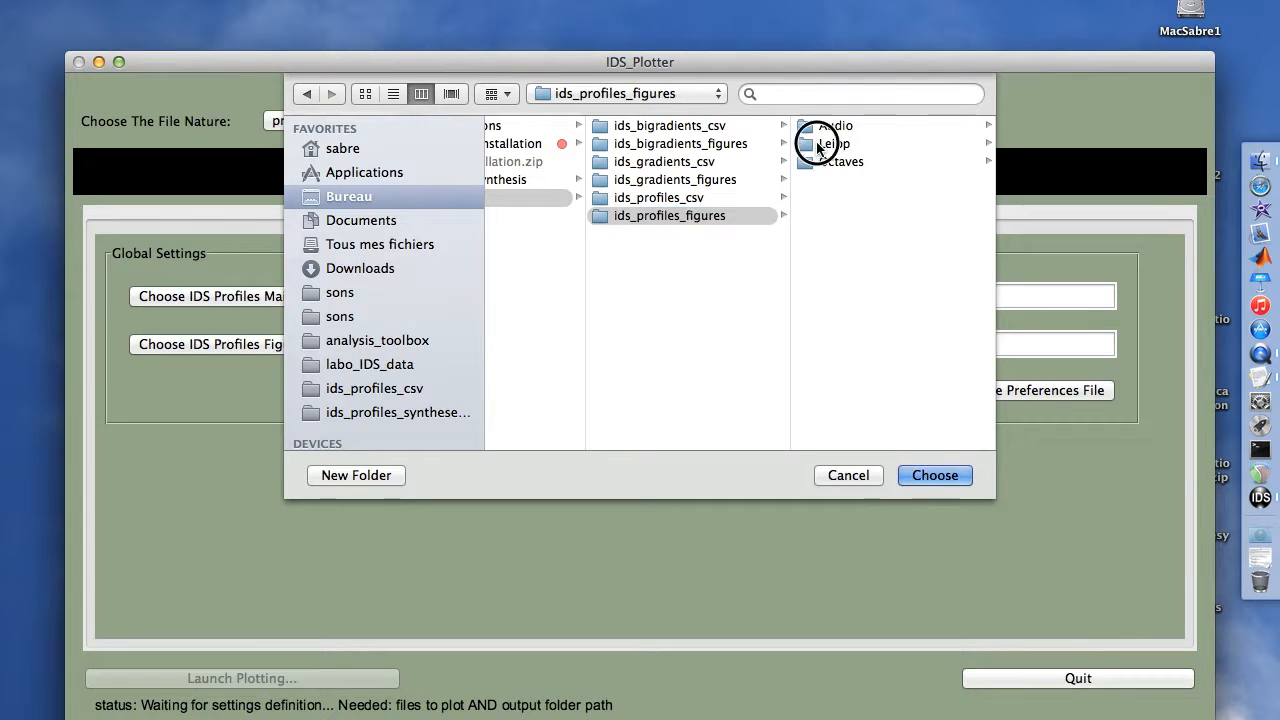
click(389, 472)
text(Test)
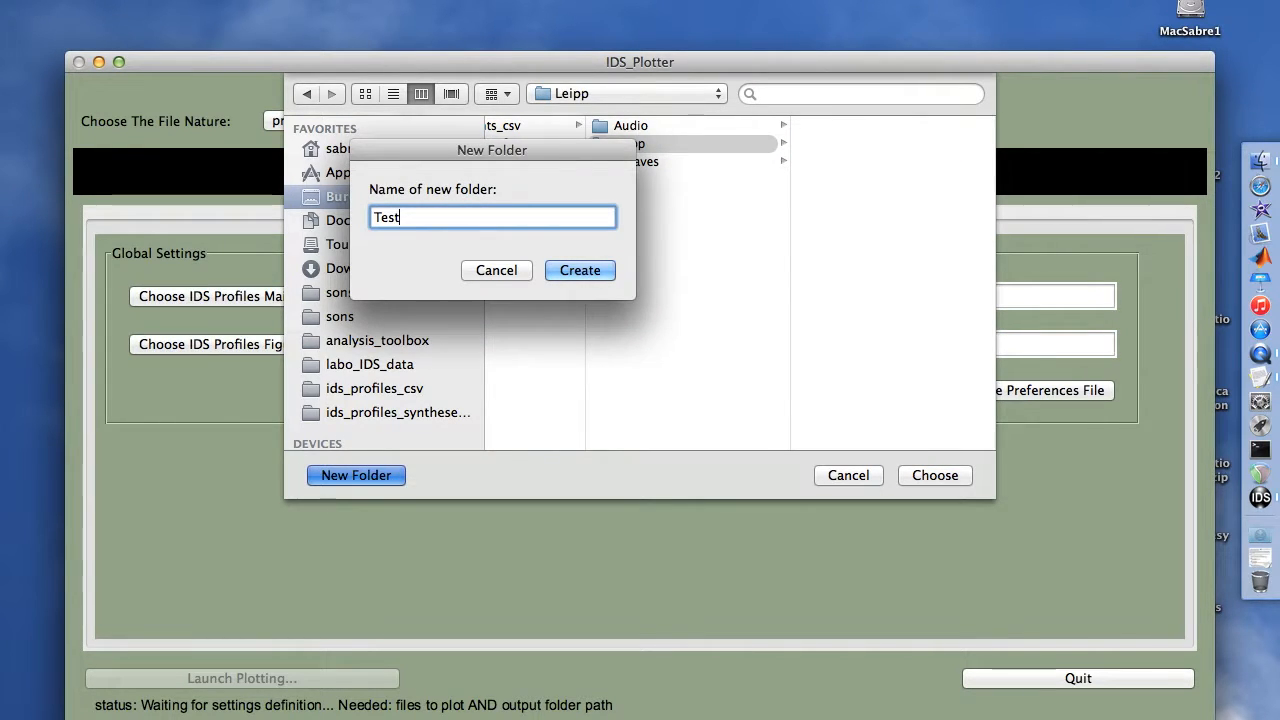
text(Pro)
key(Return)
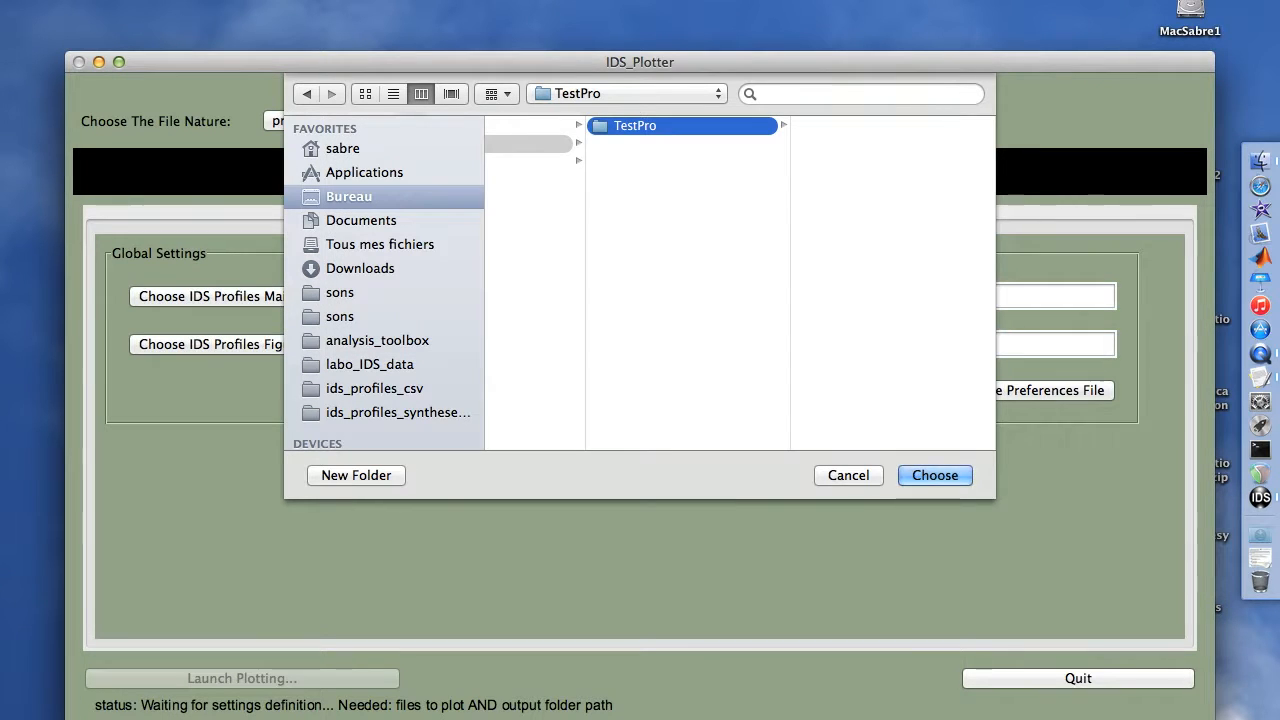
click(907, 476)
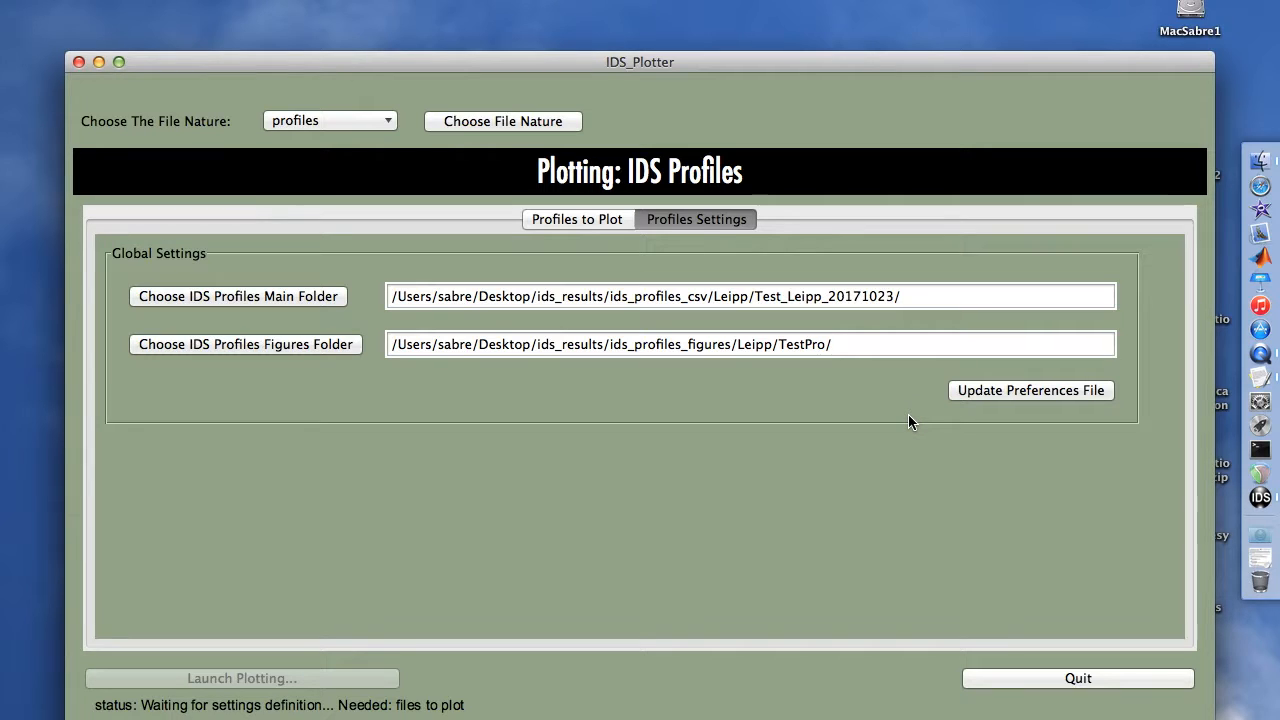
click(973, 396)
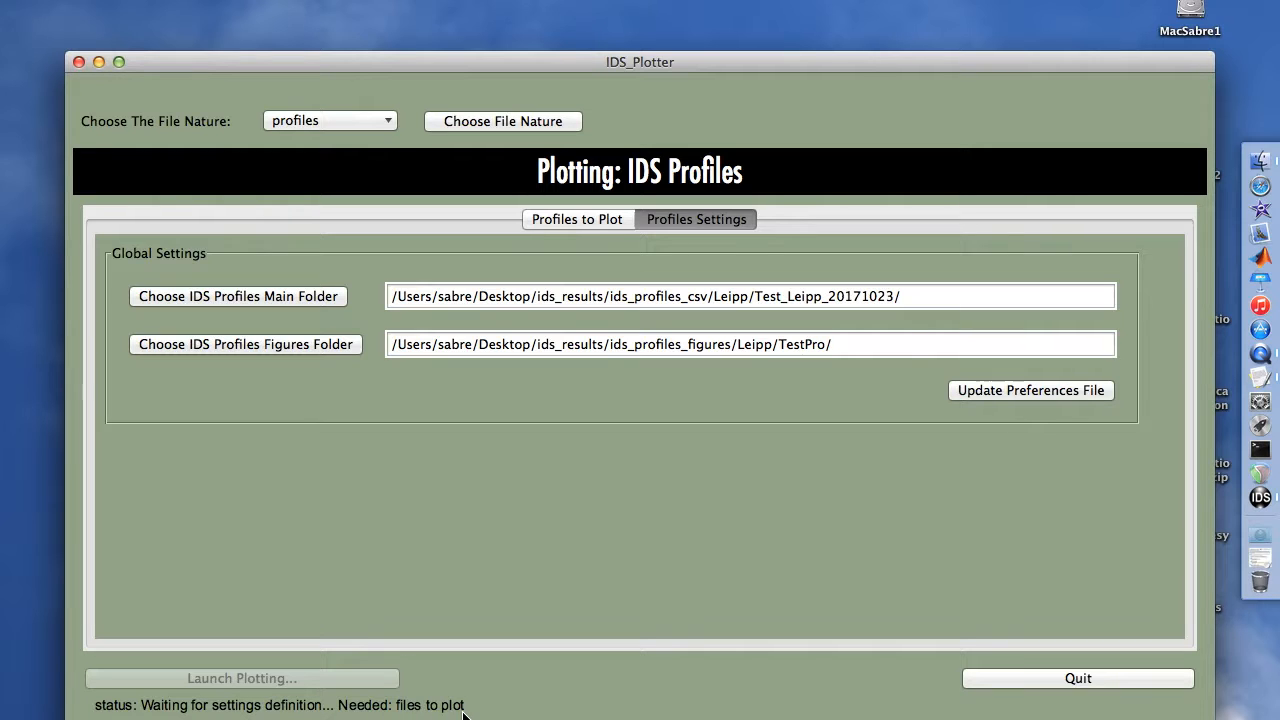
Add all four chant .ids.csv files from Test_Leipp_20171023 to the profiles to plot
click(560, 217)
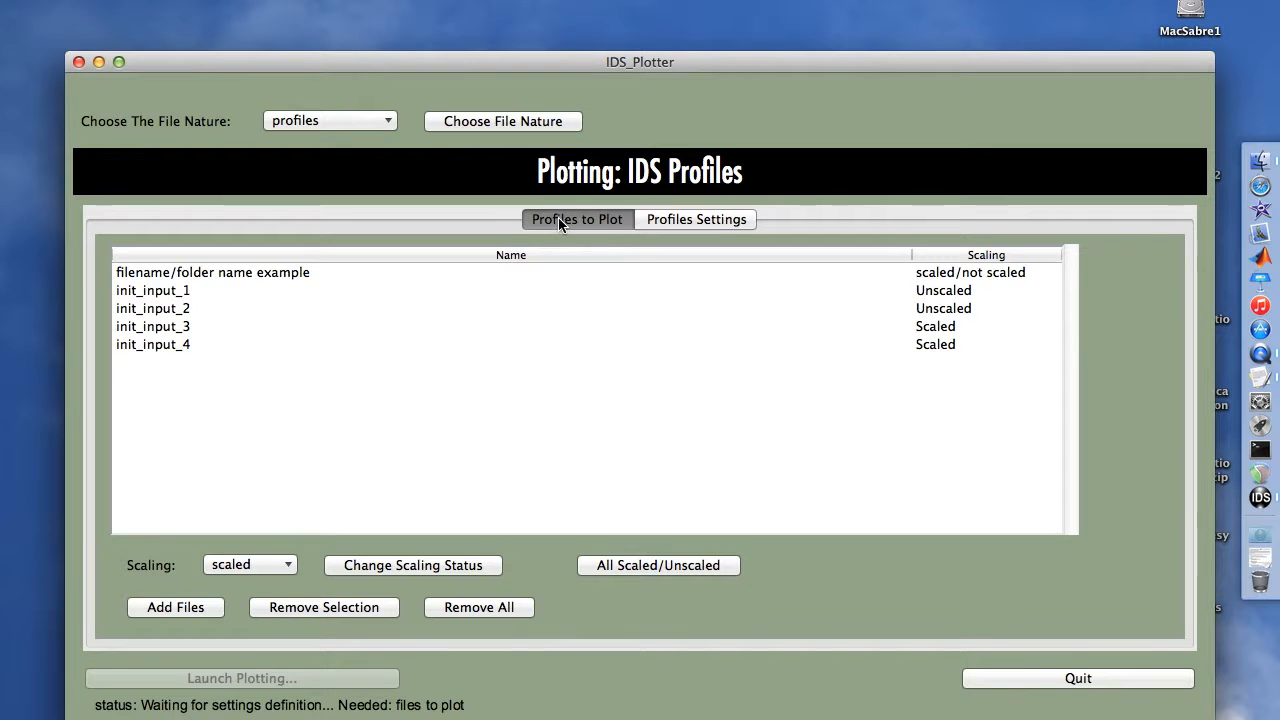
click(175, 608)
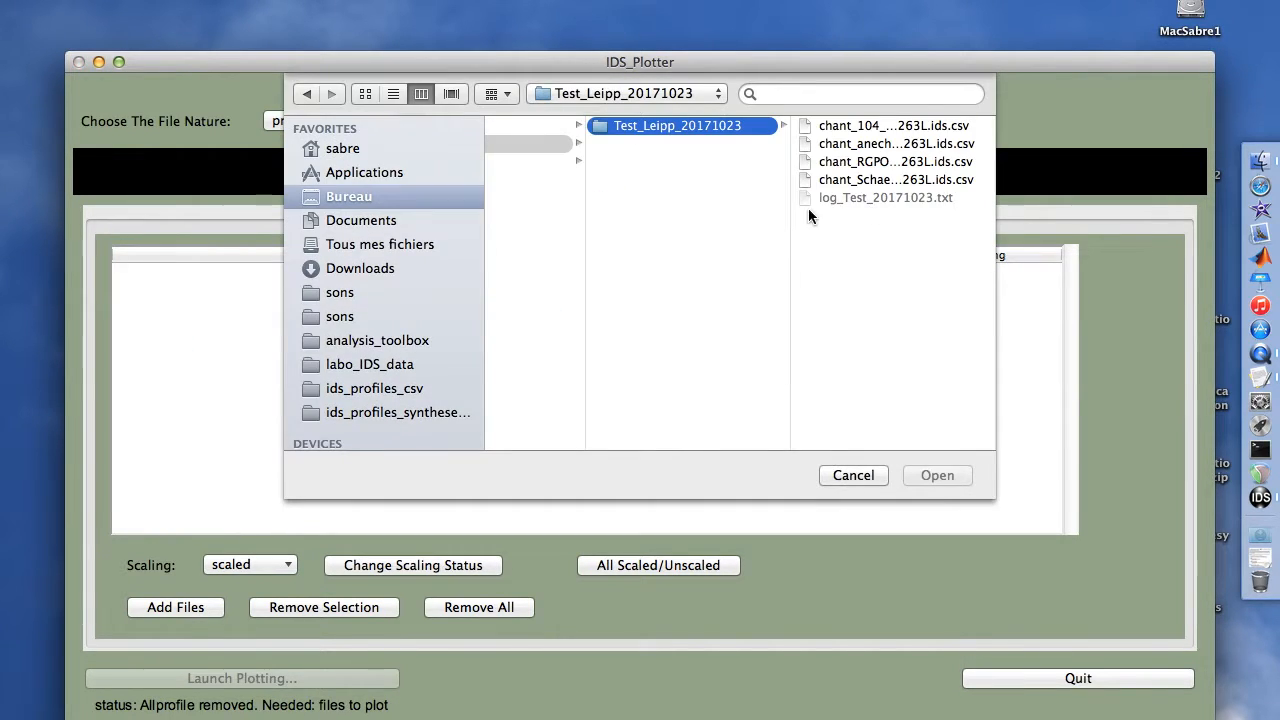
drag(985, 178, 983, 106)
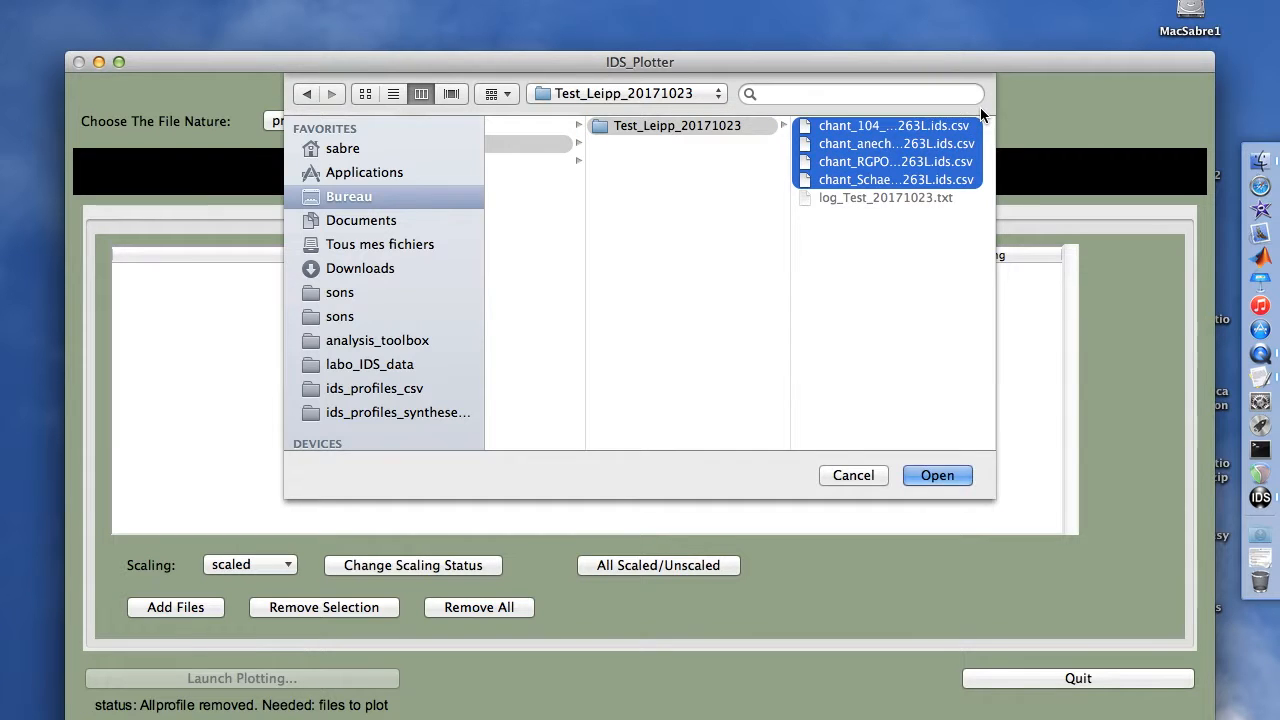
key(Return)
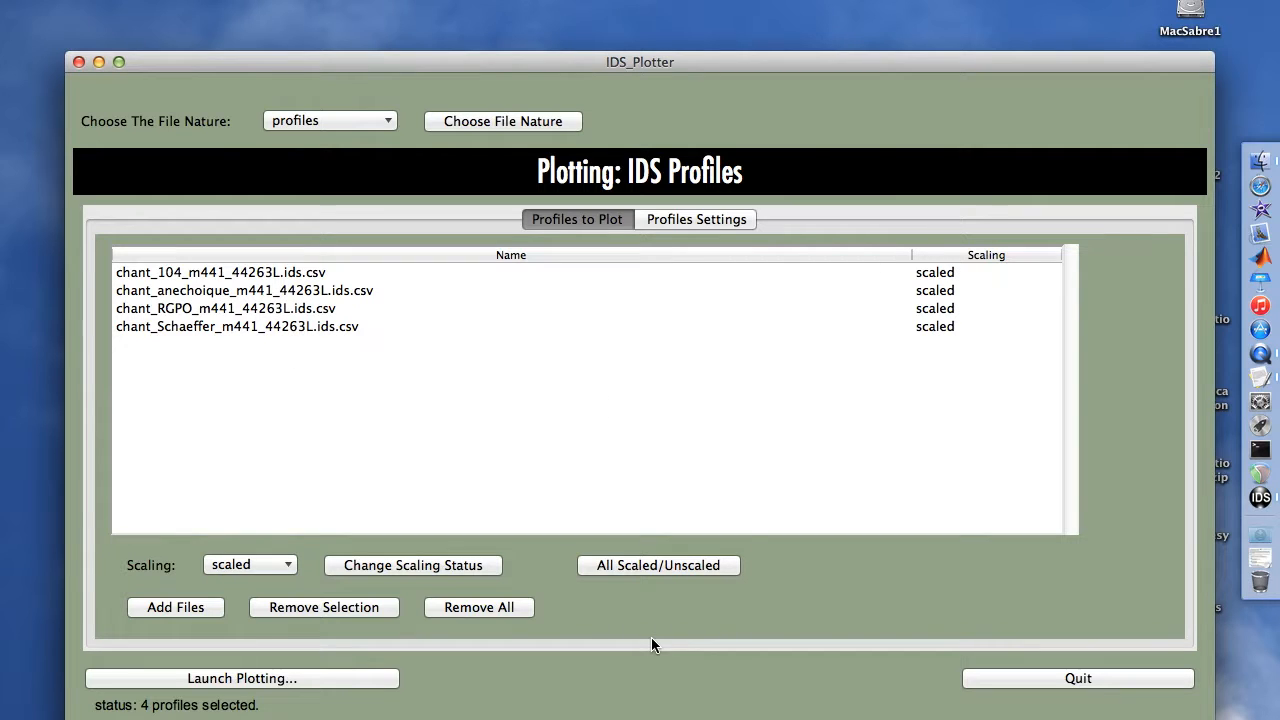
Switch all profiles to unscaled and back to scaled, and set only chant_RGPO_m441_44263L.ids.csv to unscaled
click(648, 569)
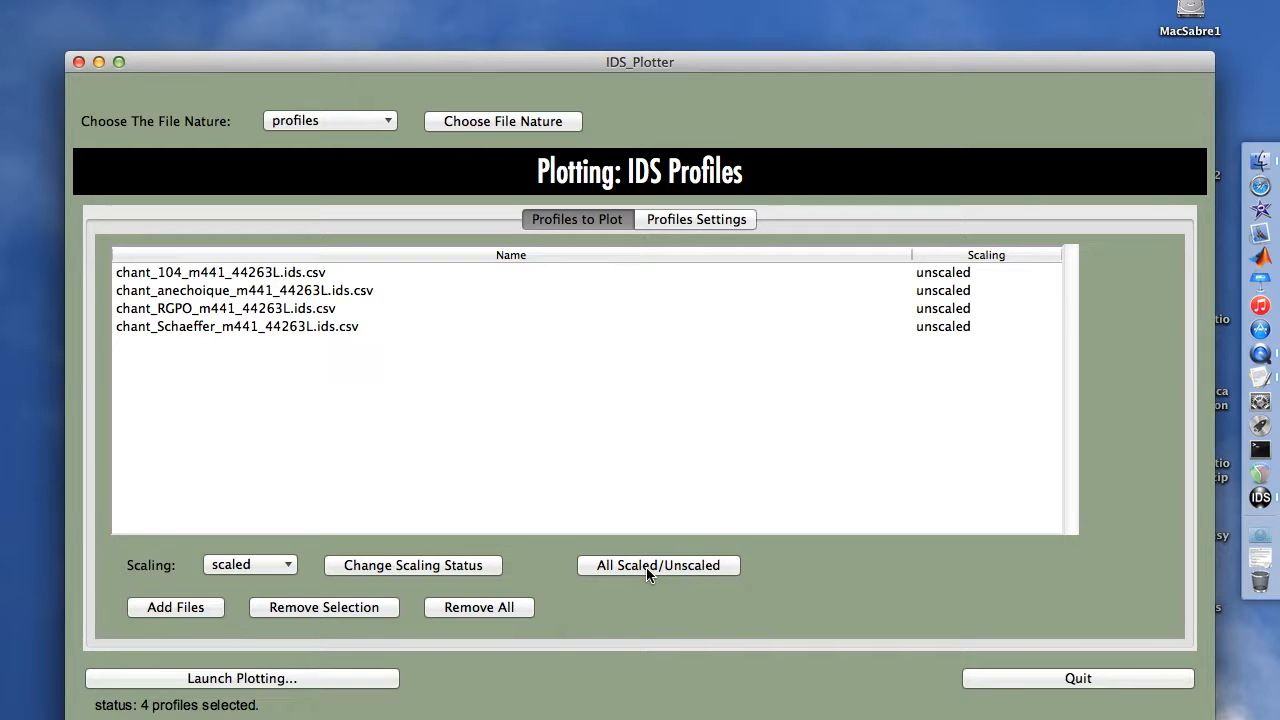
click(648, 569)
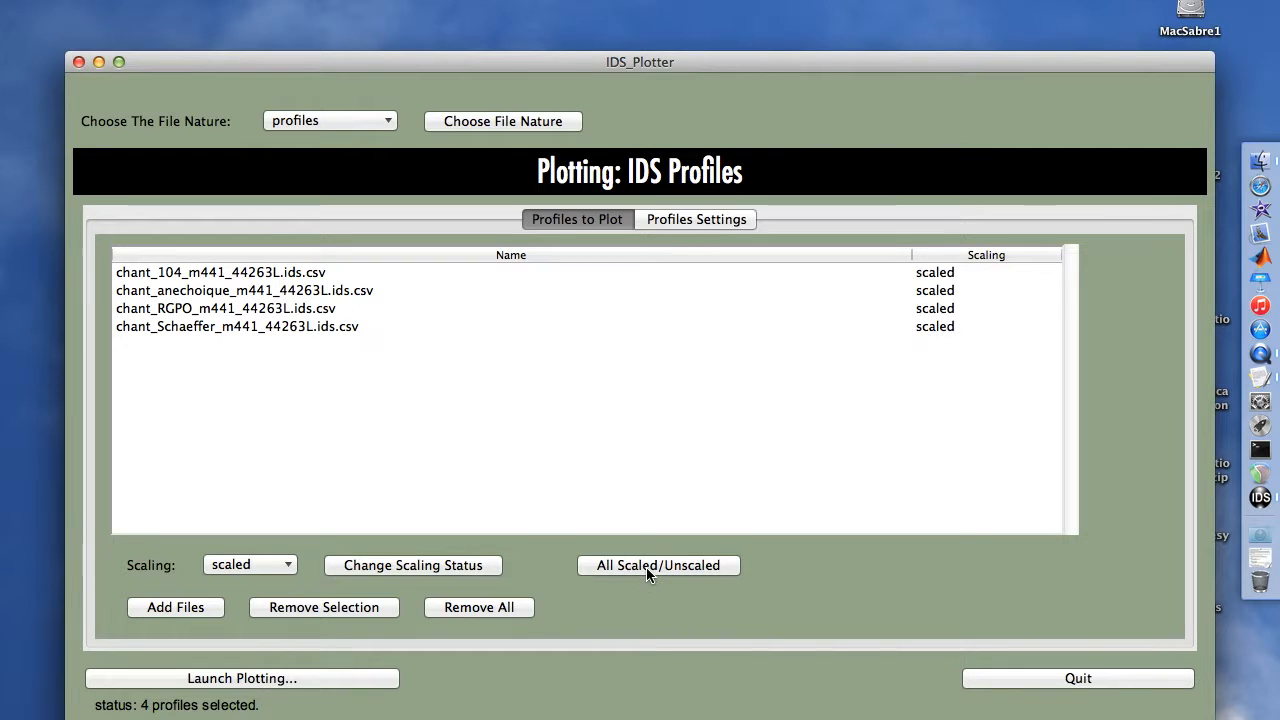
click(212, 307)
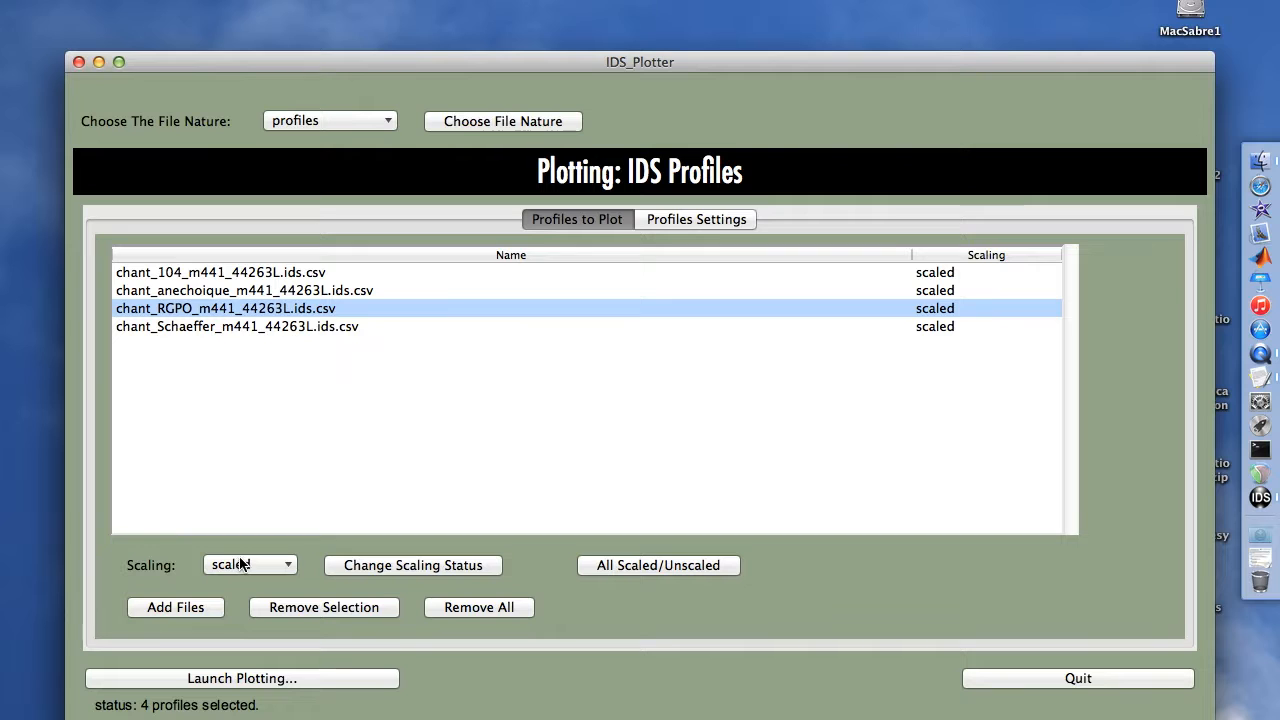
click(241, 566)
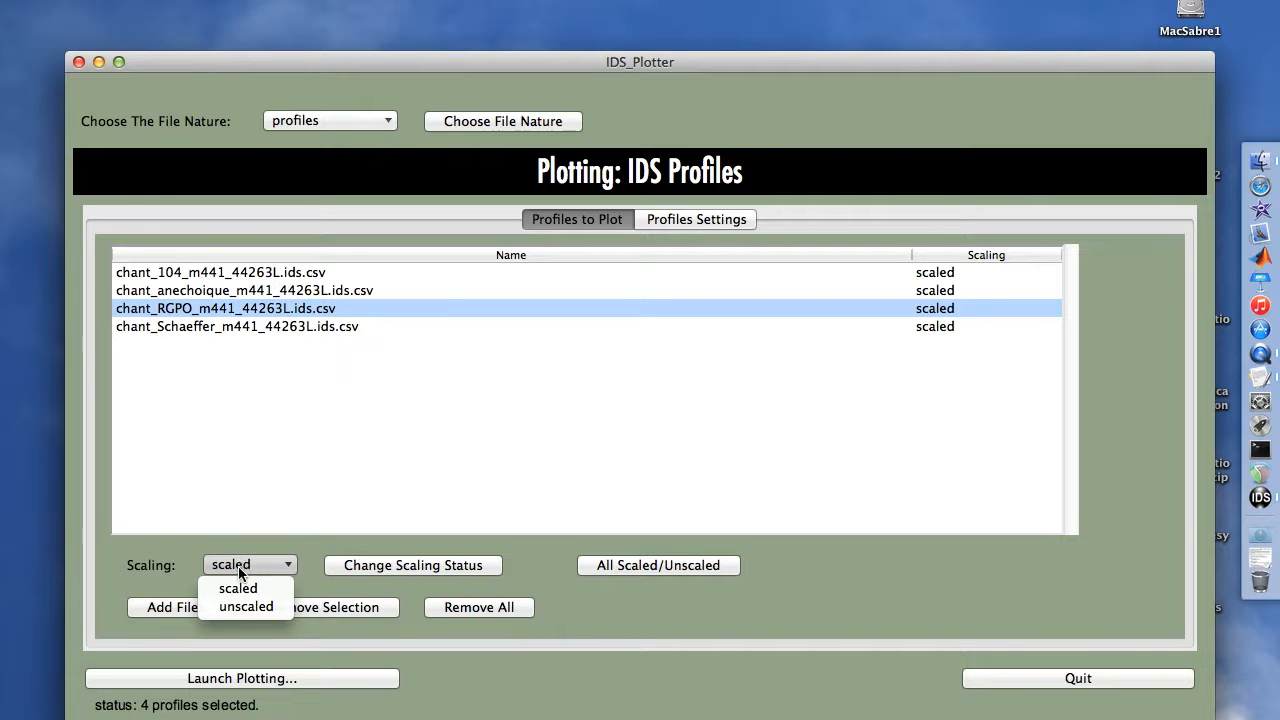
click(244, 606)
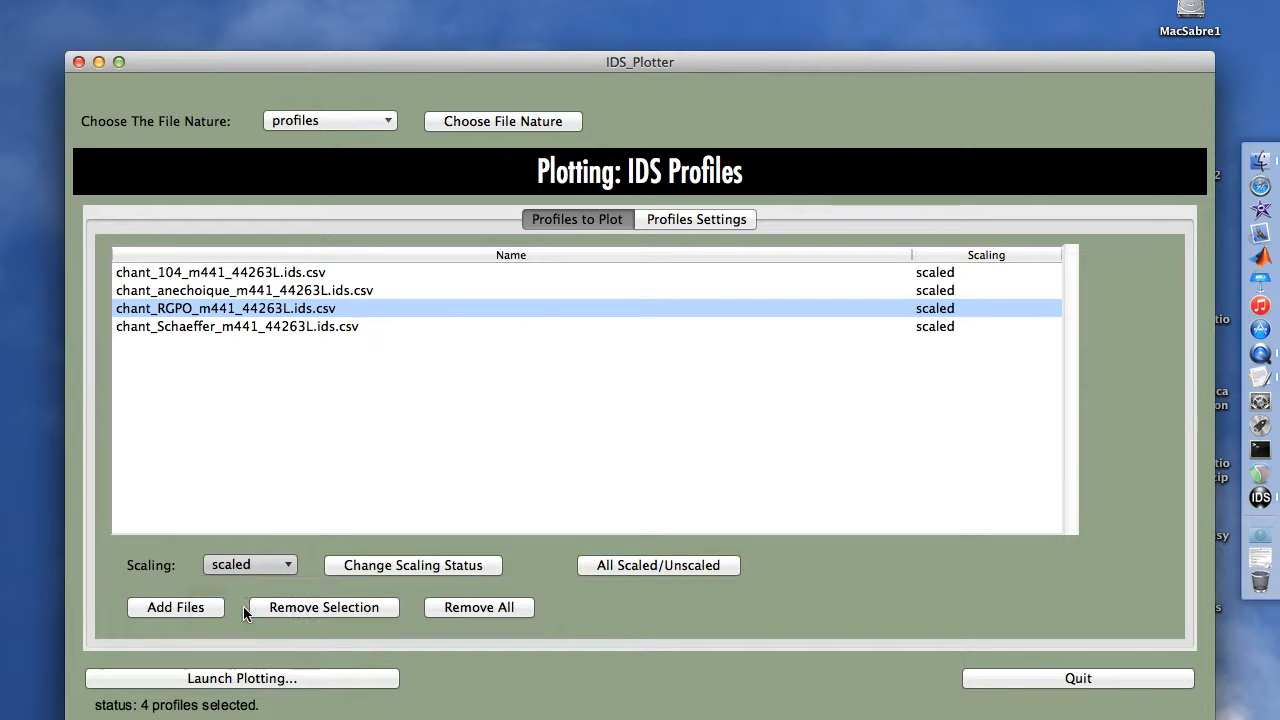
click(368, 566)
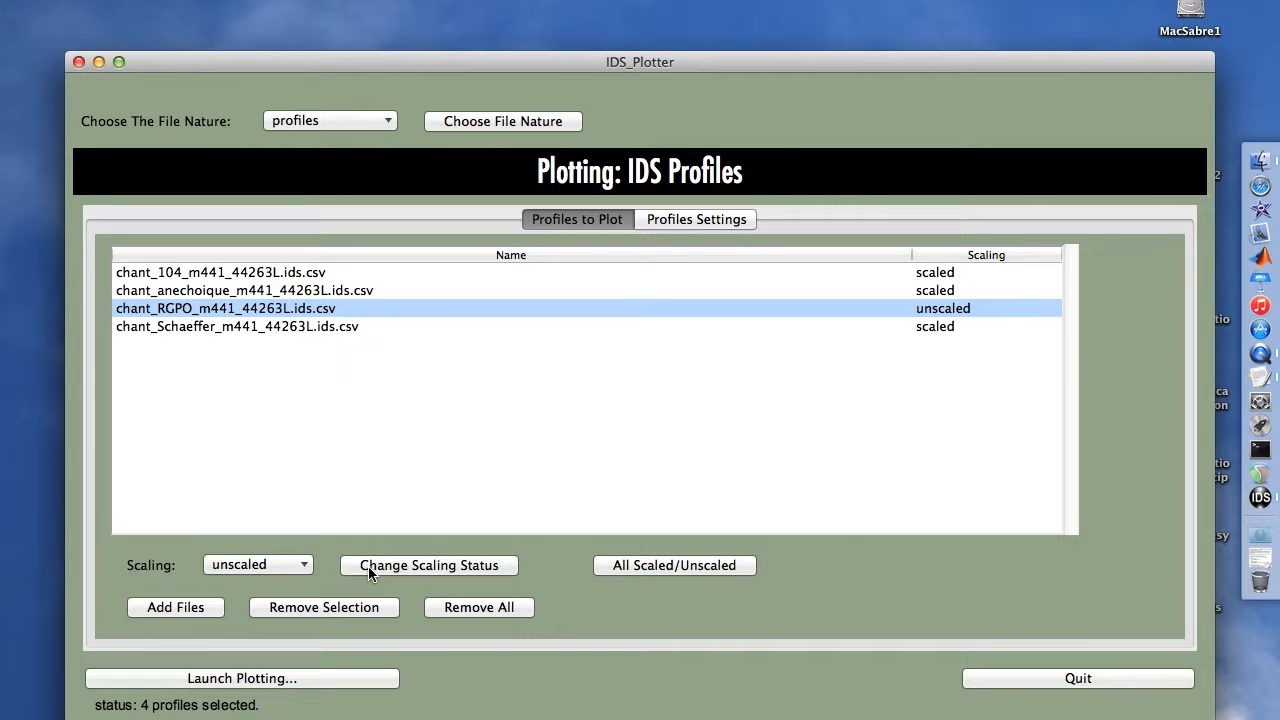
Reset all four profiles to scaled and launch the plotting
click(617, 566)
click(622, 566)
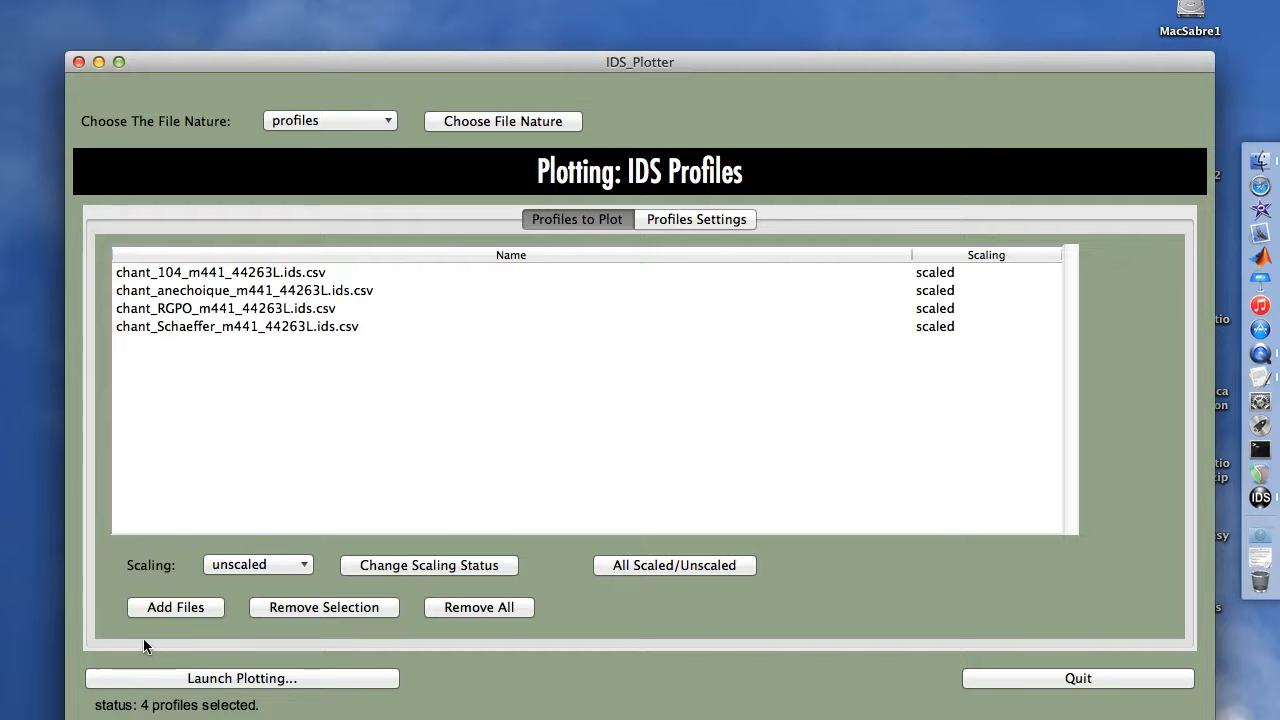
click(177, 681)
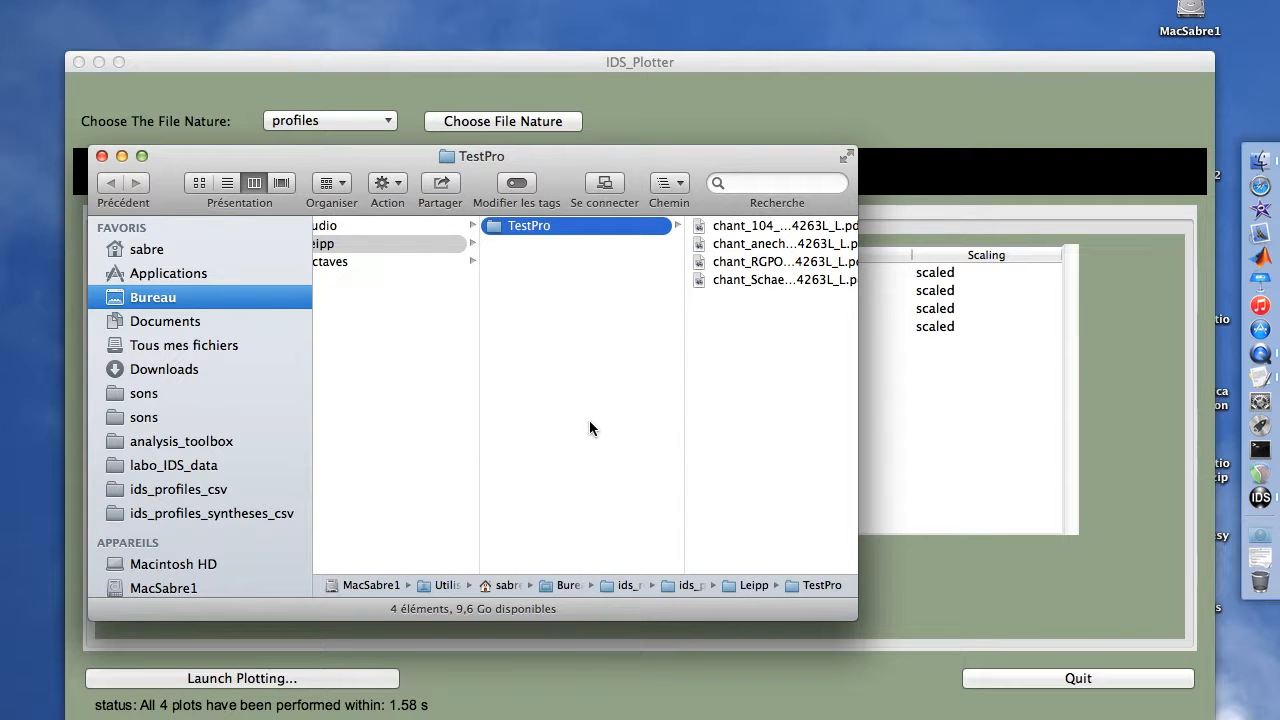
Enlarge the TestPro folder window and preview the plot chant_104_m441_44263L_L.pdf
drag(855, 620, 1152, 610)
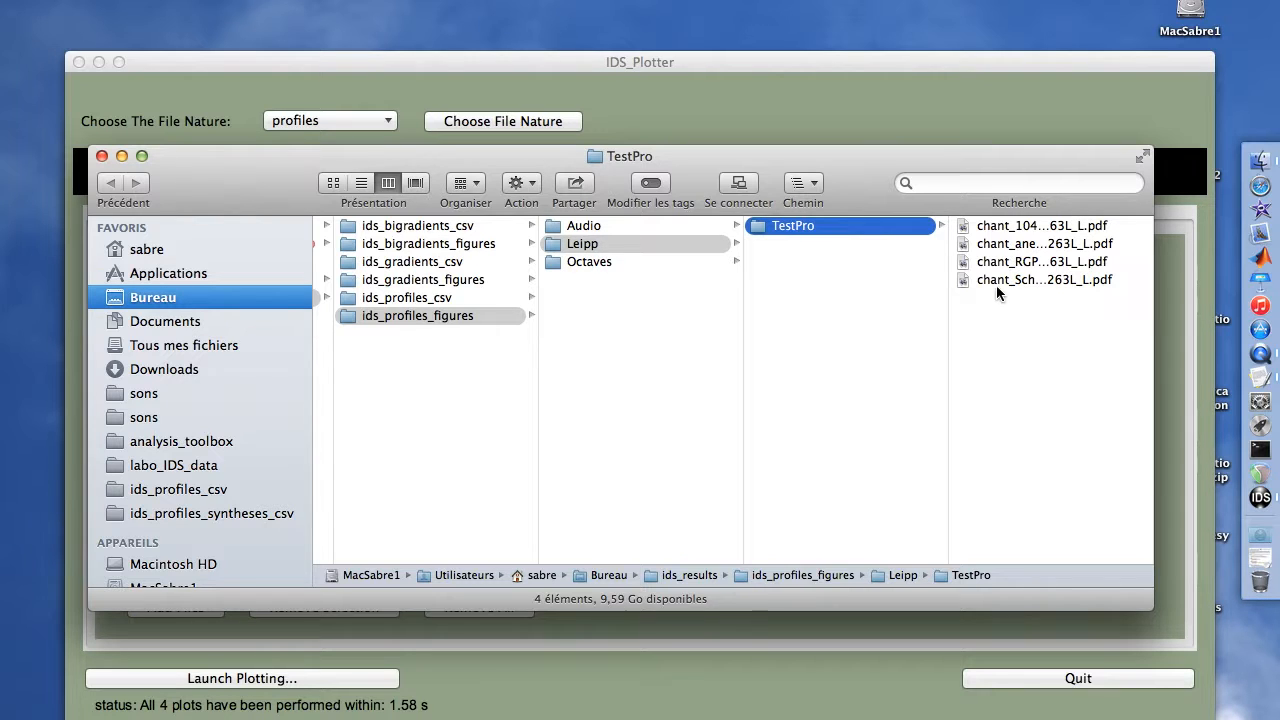
key(Right)
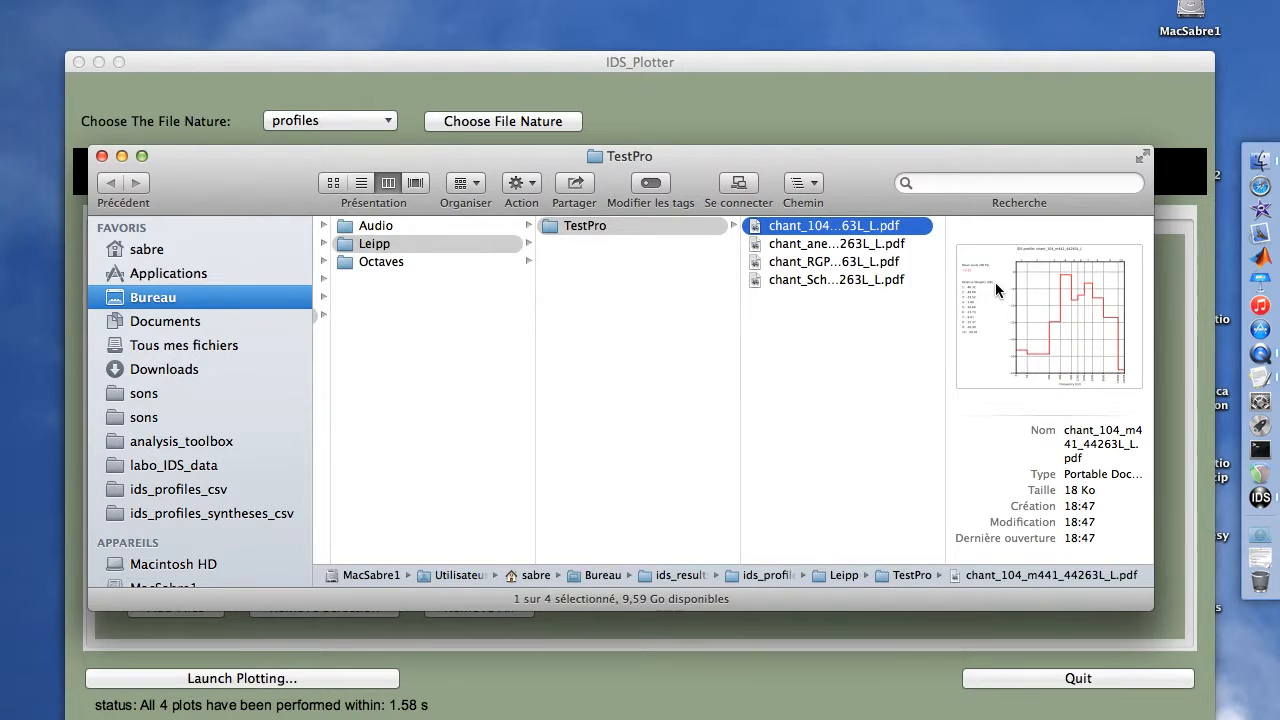
key(space)
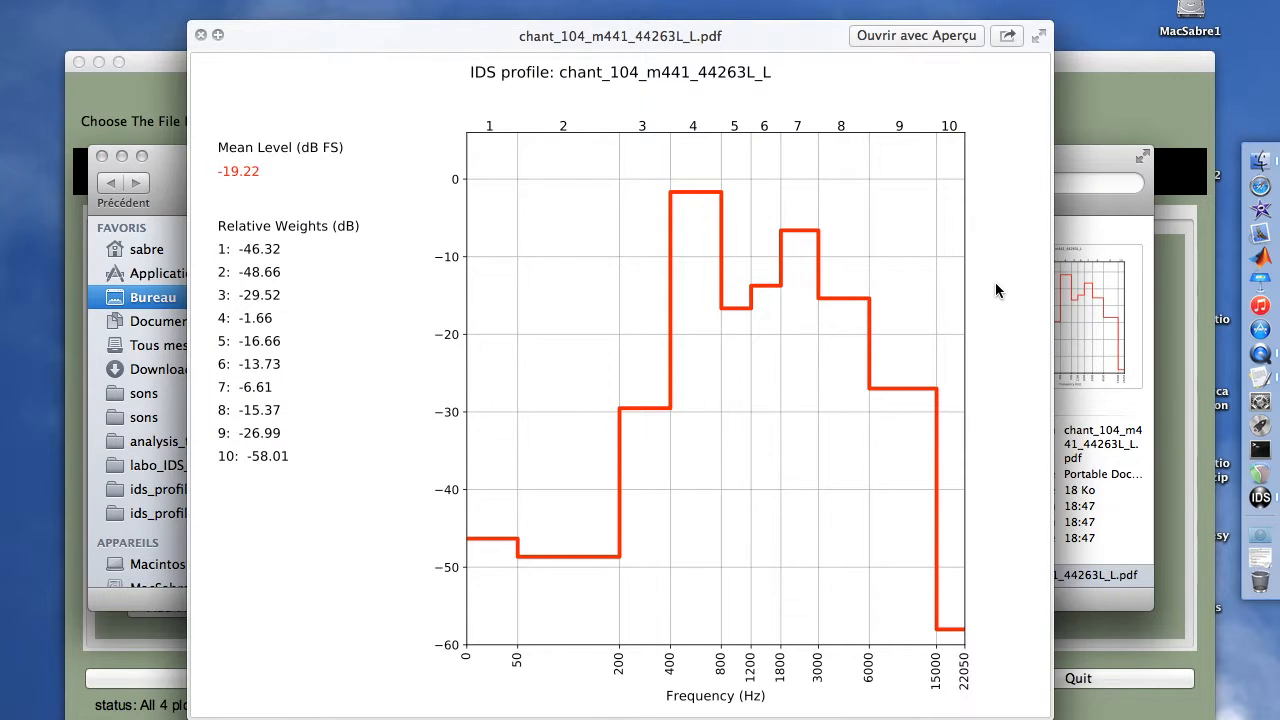
Compare the IDS profile curves of the four chant PDFs in the preview, close it and return to IDS_Plotter
key(Down)
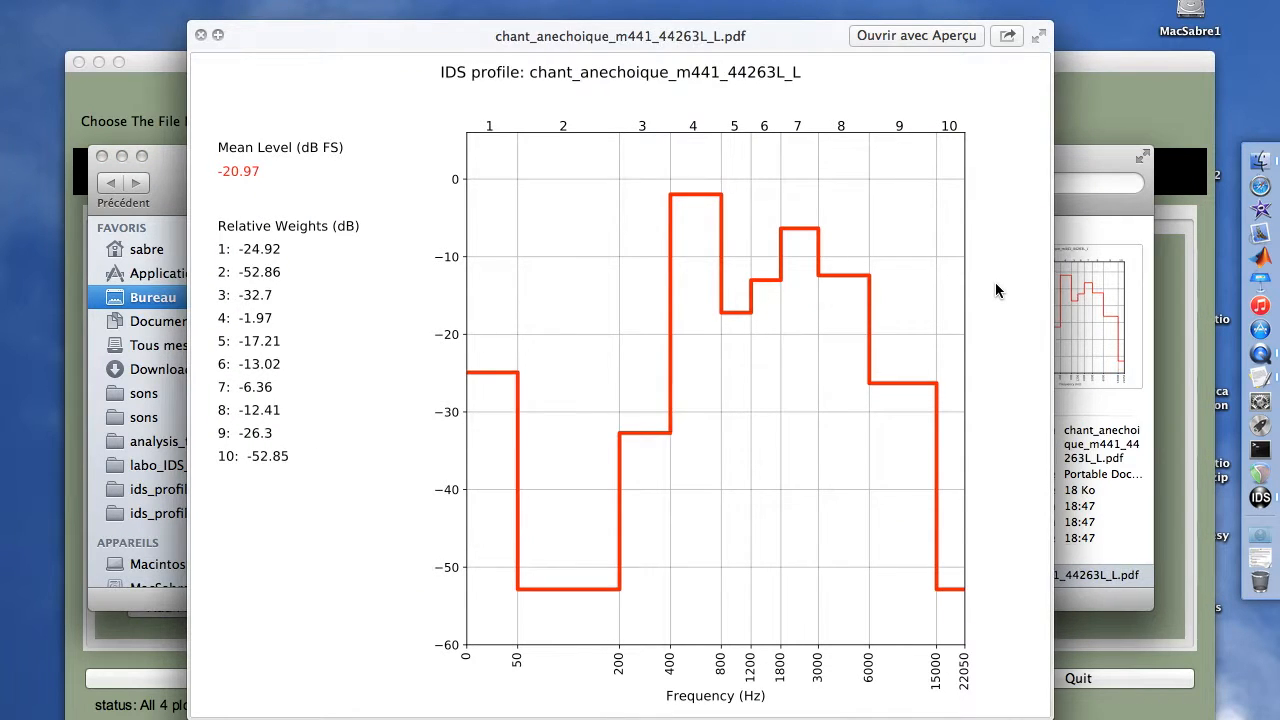
key(Down)
key(Down)
key(Up)
key(Up)
key(Up)
key(Down)
key(Down)
key(Down)
key(Up)
key(Up)
key(Up)
key(Down)
key(Down)
key(Down)
key(Up)
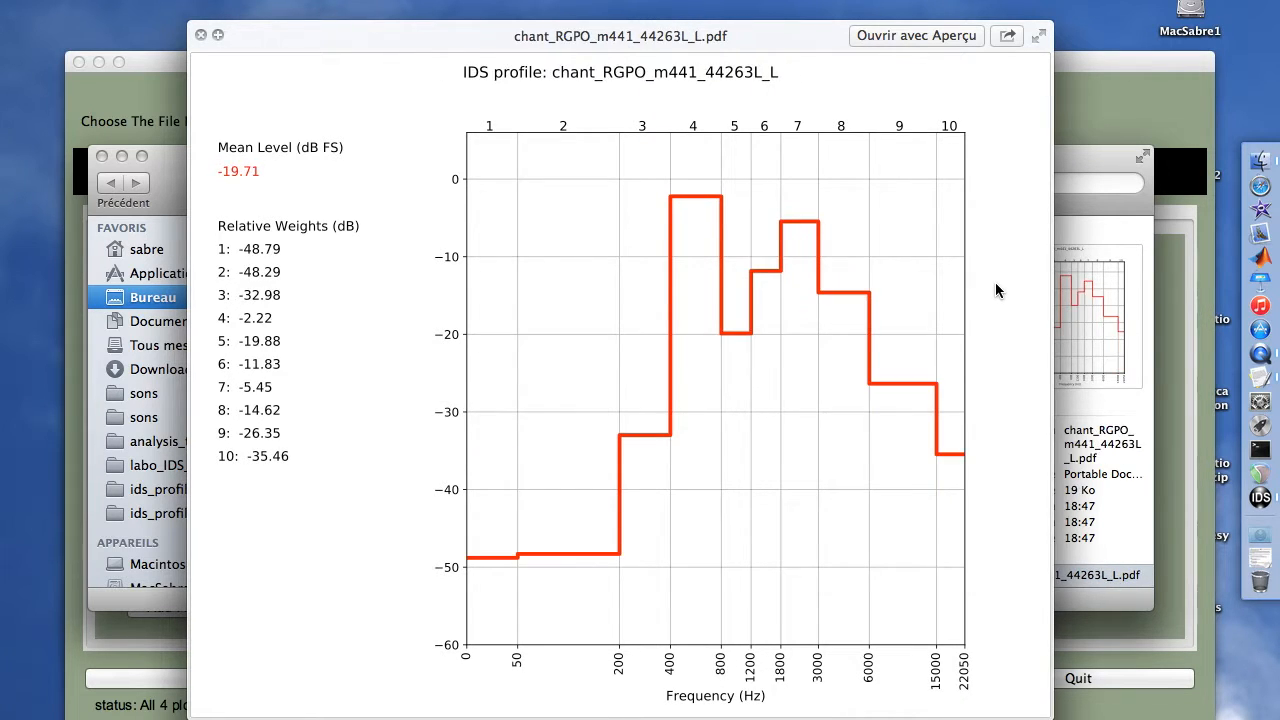
key(Up)
key(Up)
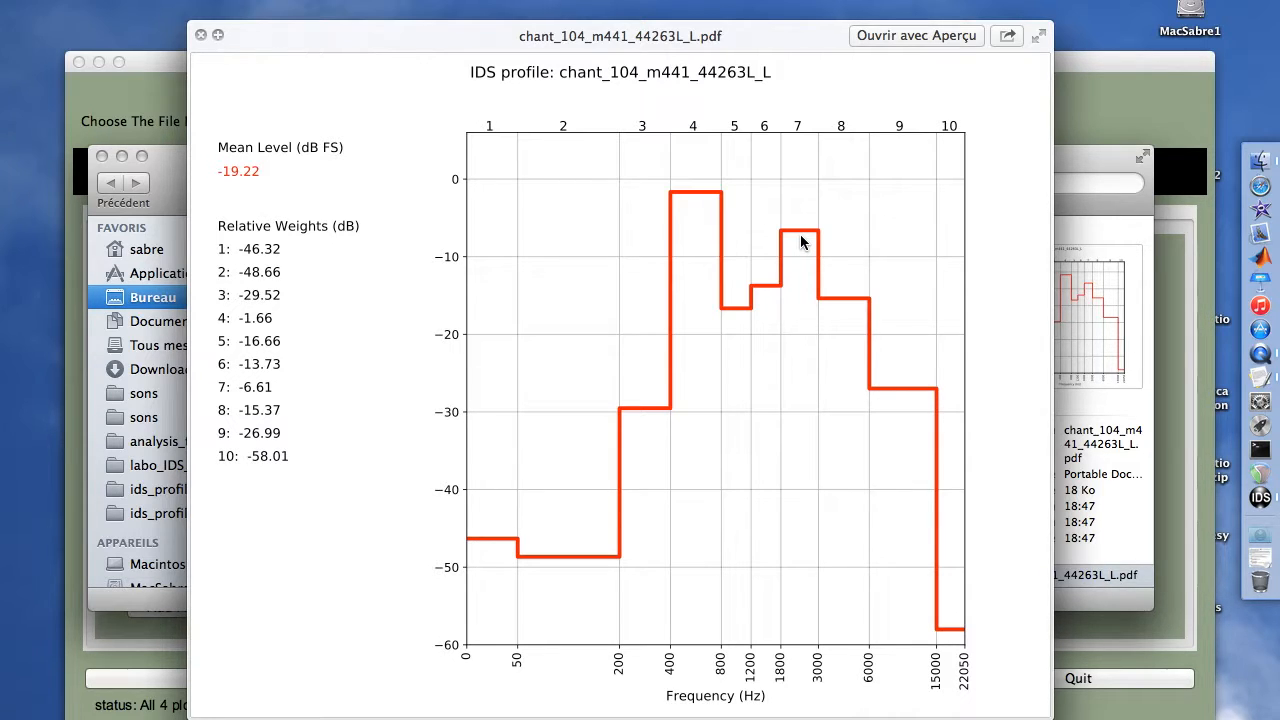
click(201, 37)
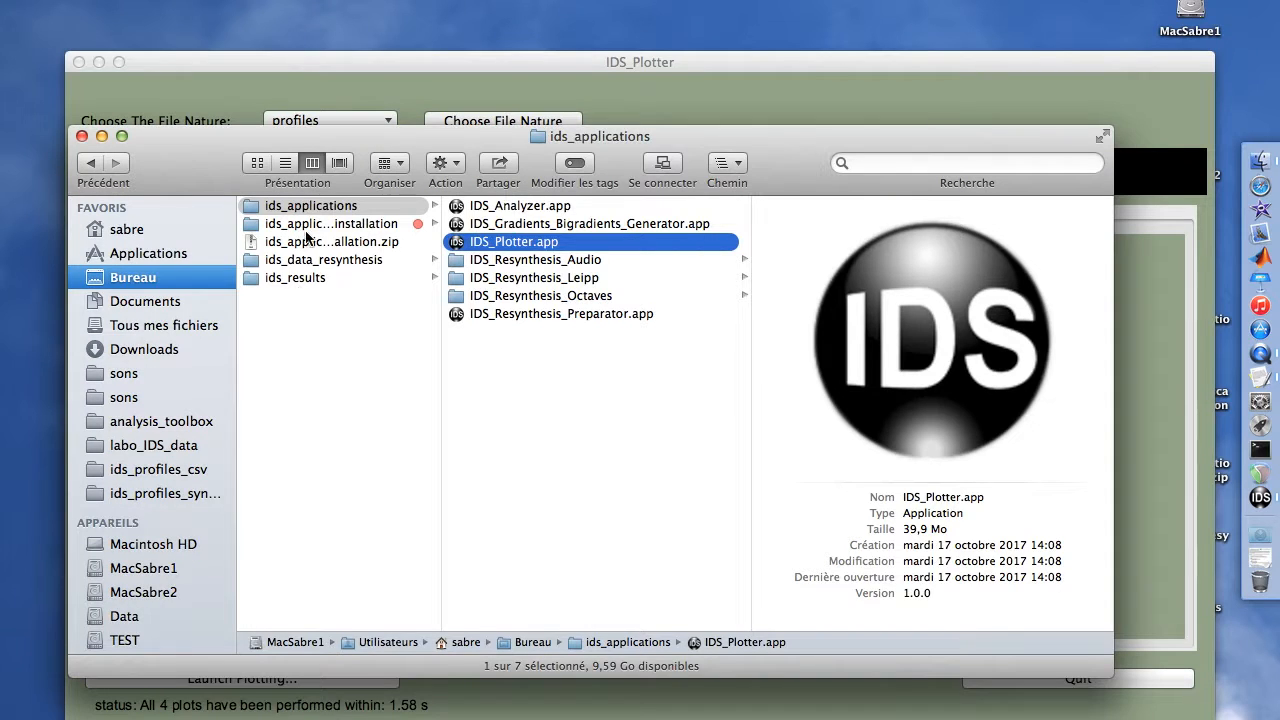
click(304, 73)
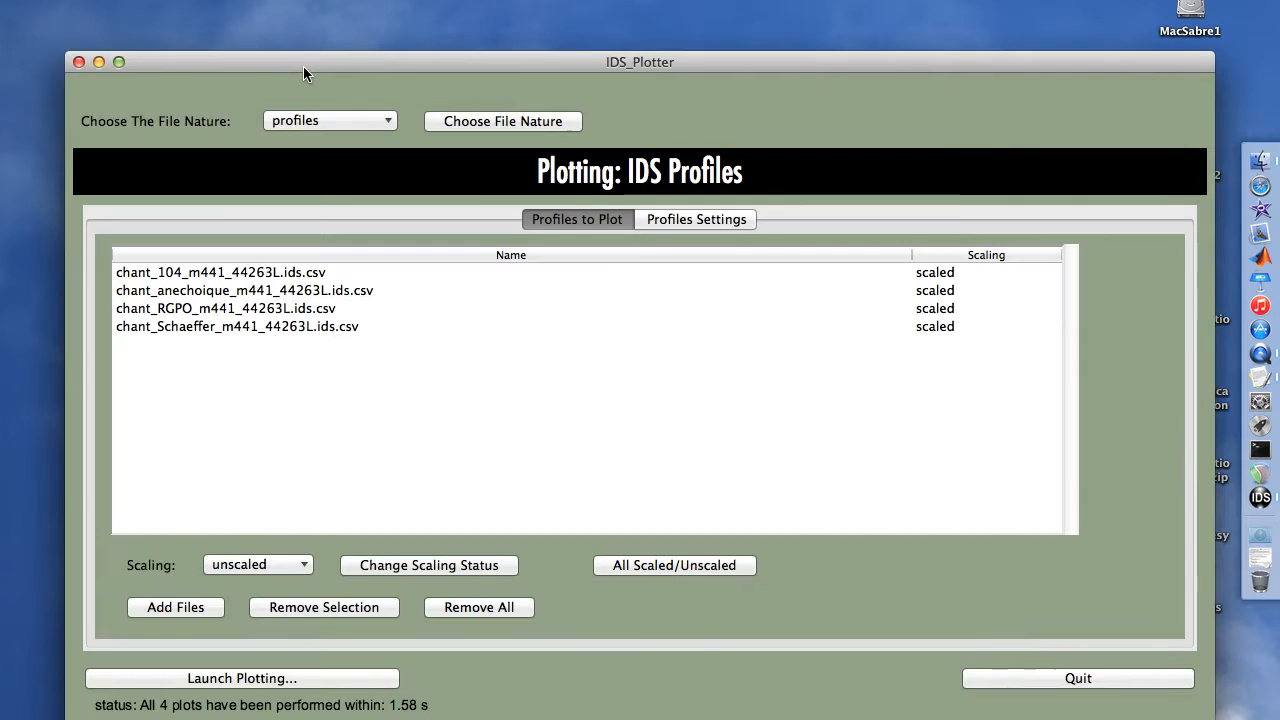
Switch the file nature from profiles to gradients and apply it
click(322, 122)
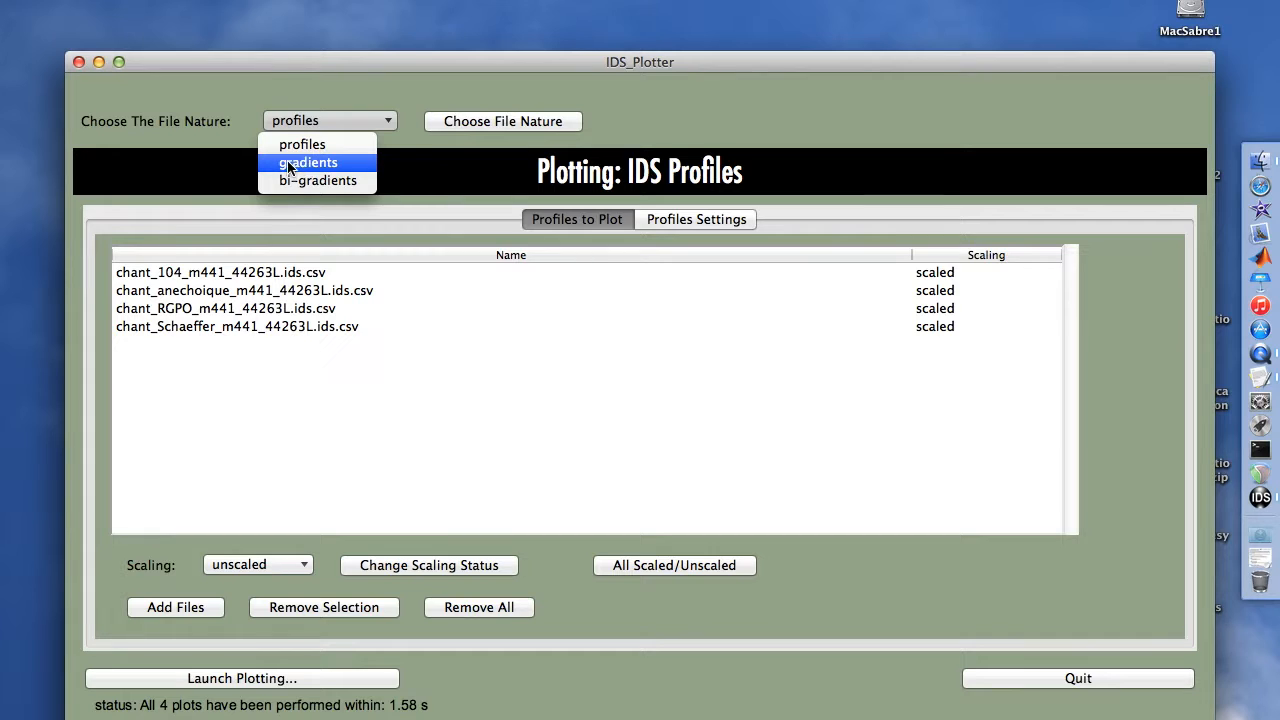
click(318, 166)
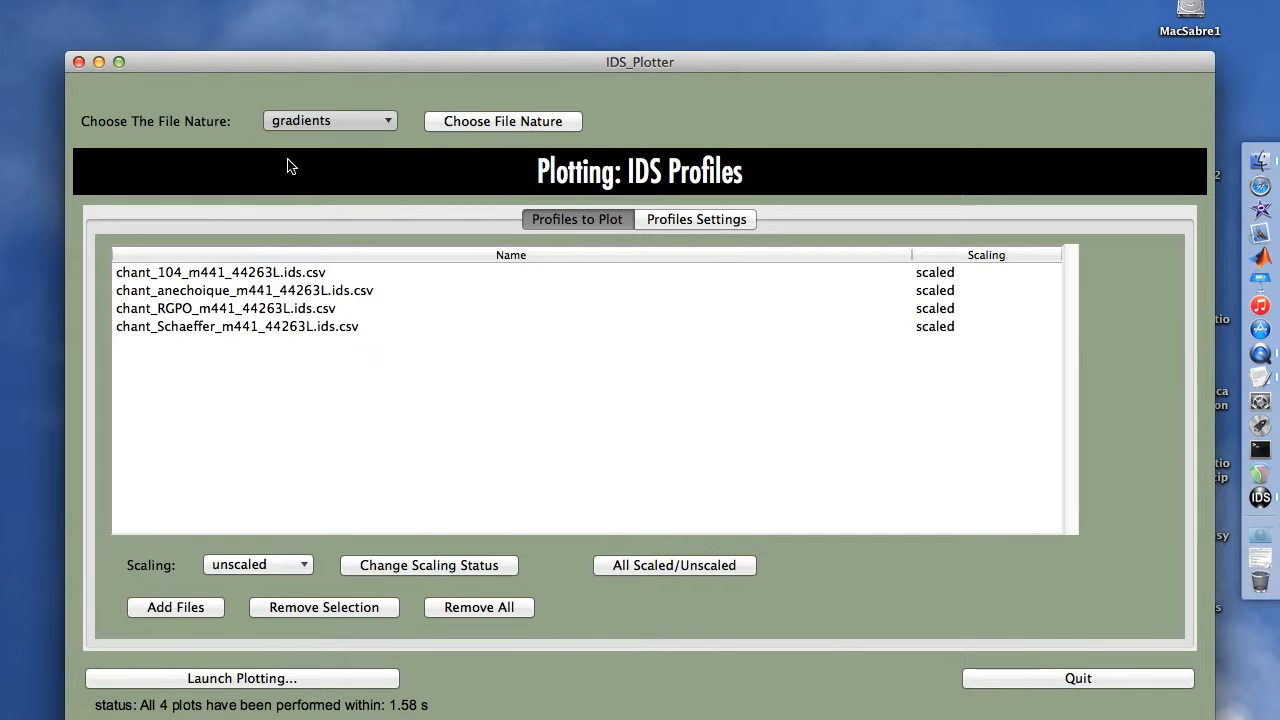
click(448, 122)
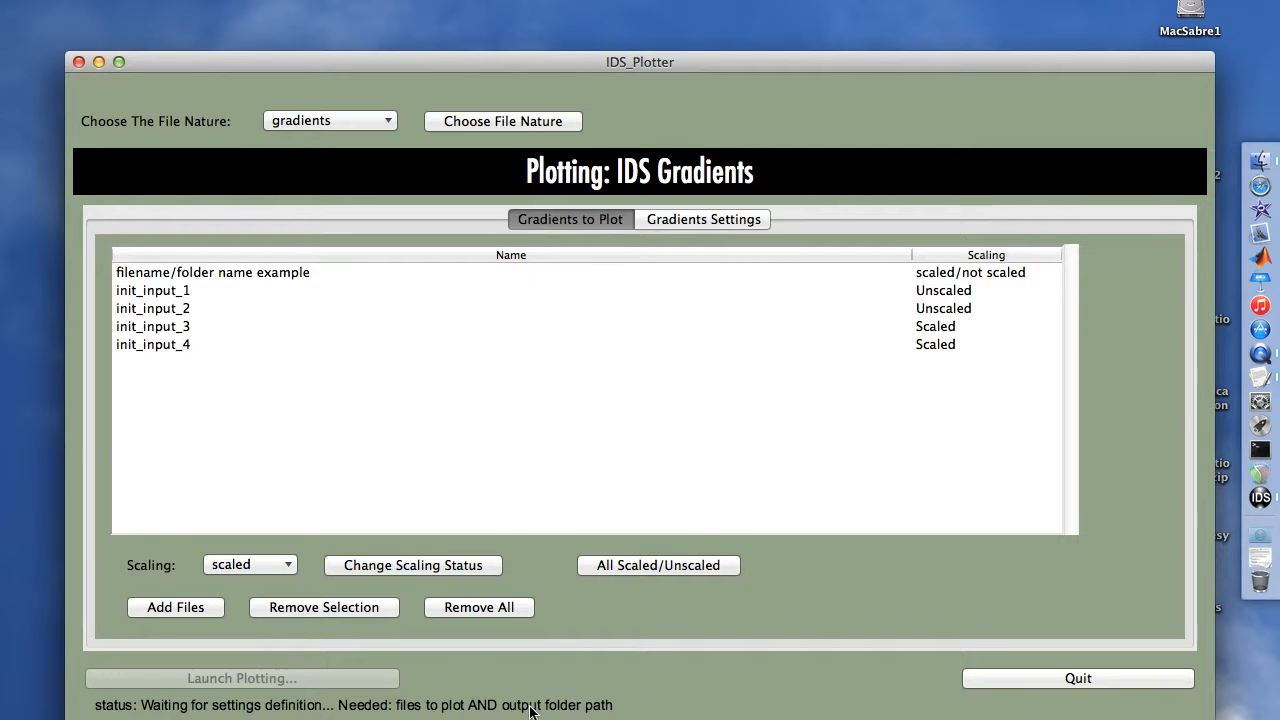
Set the IDS gradients main folder to ids_gradients_csv/Leipp/TestGrad in the gradients settings
click(666, 222)
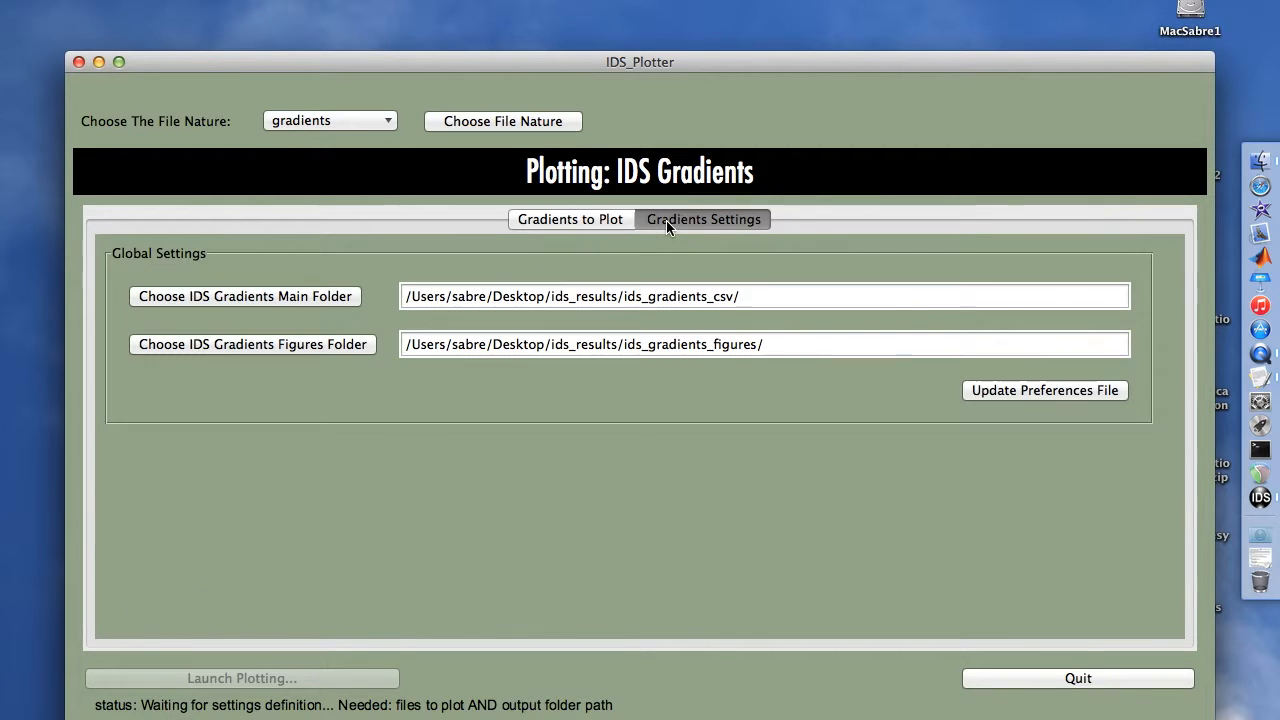
click(265, 297)
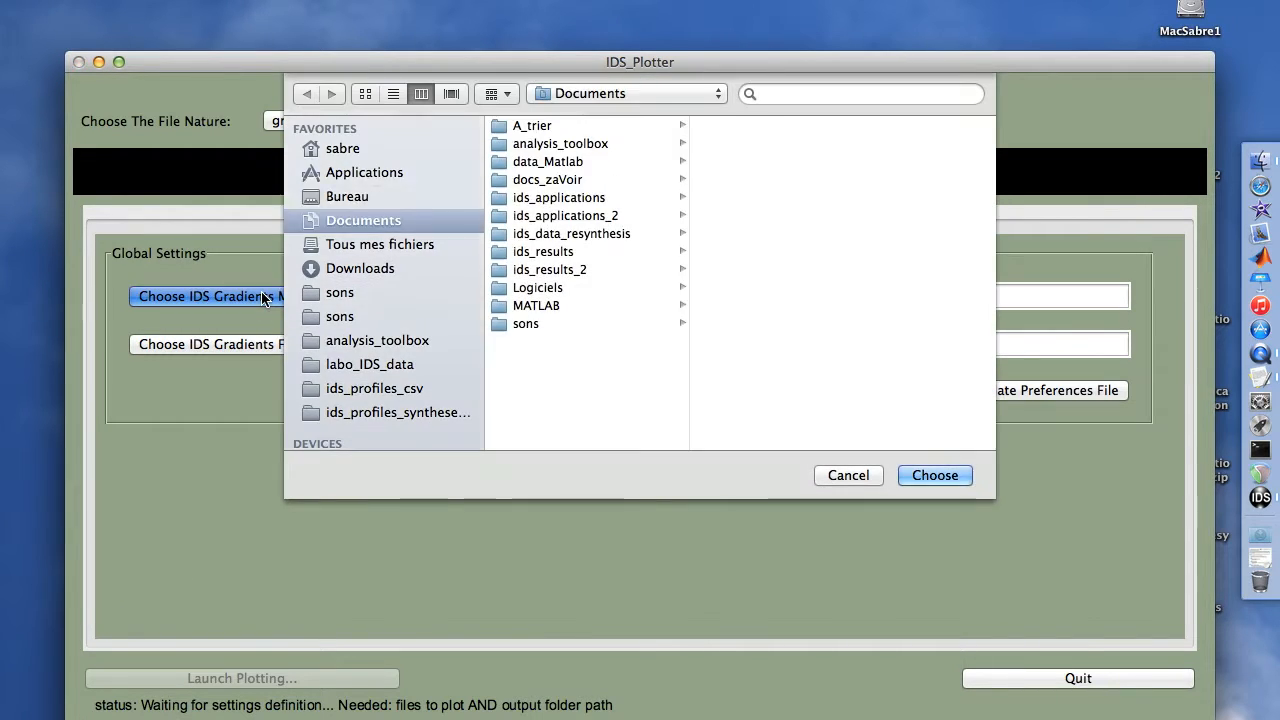
click(834, 144)
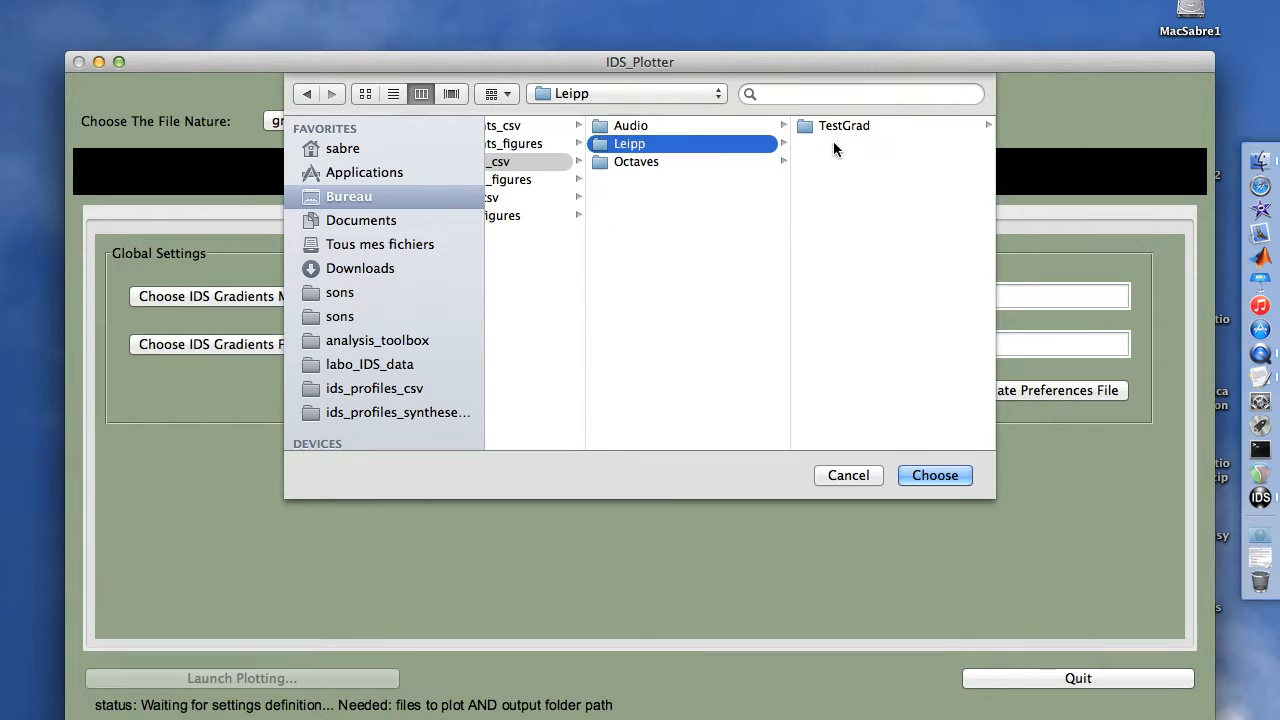
key(Right)
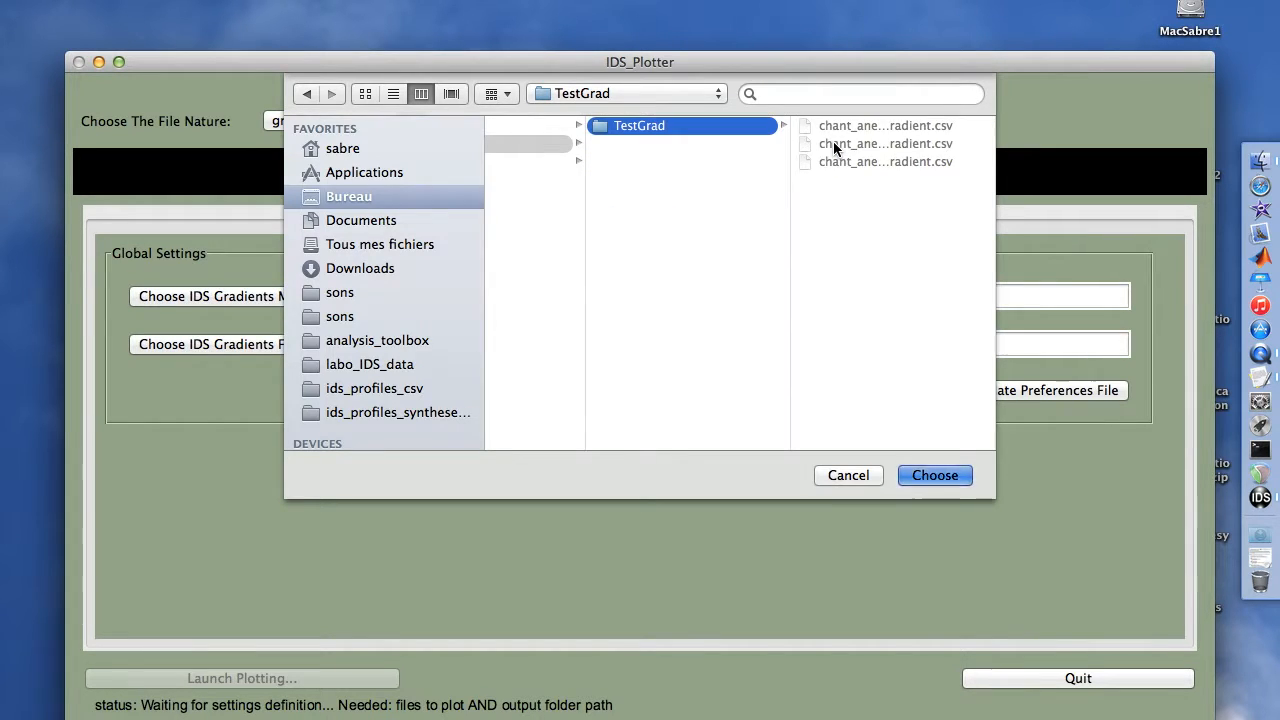
key(Return)
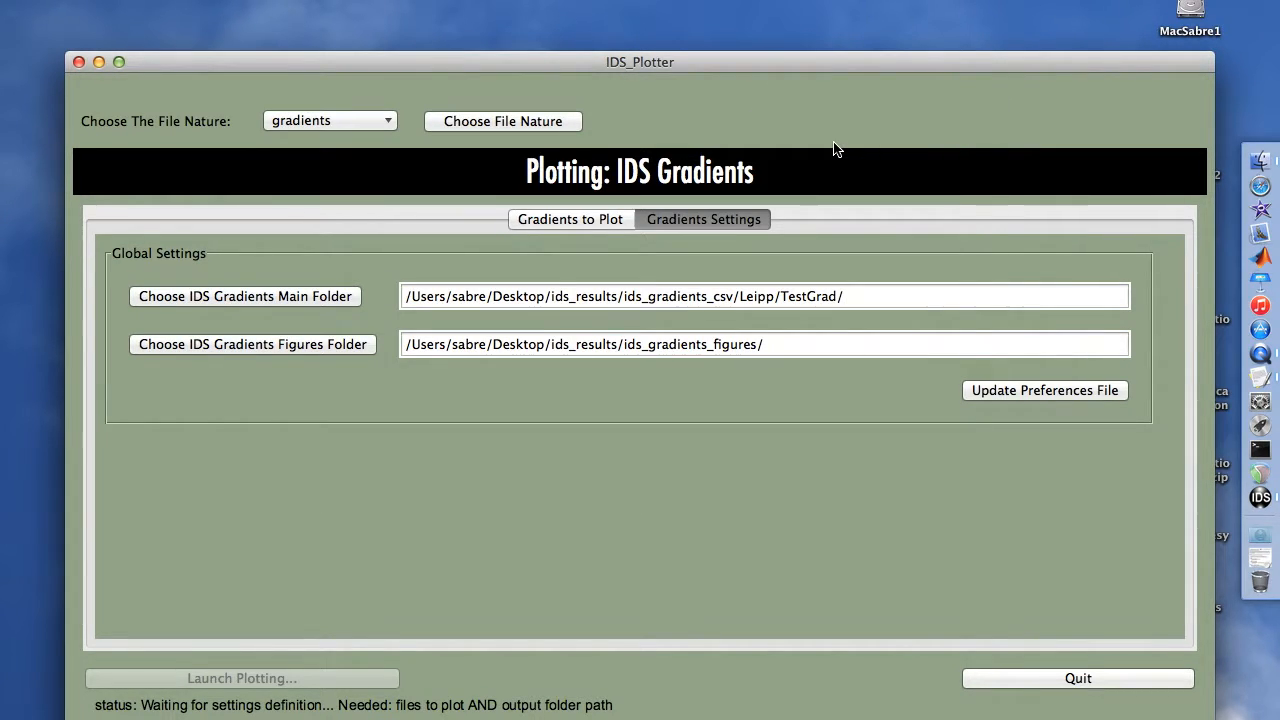
Create a new folder TestGrad inside ids_gradients_figures/Leipp and choose it as the IDS gradients figures folder
click(320, 344)
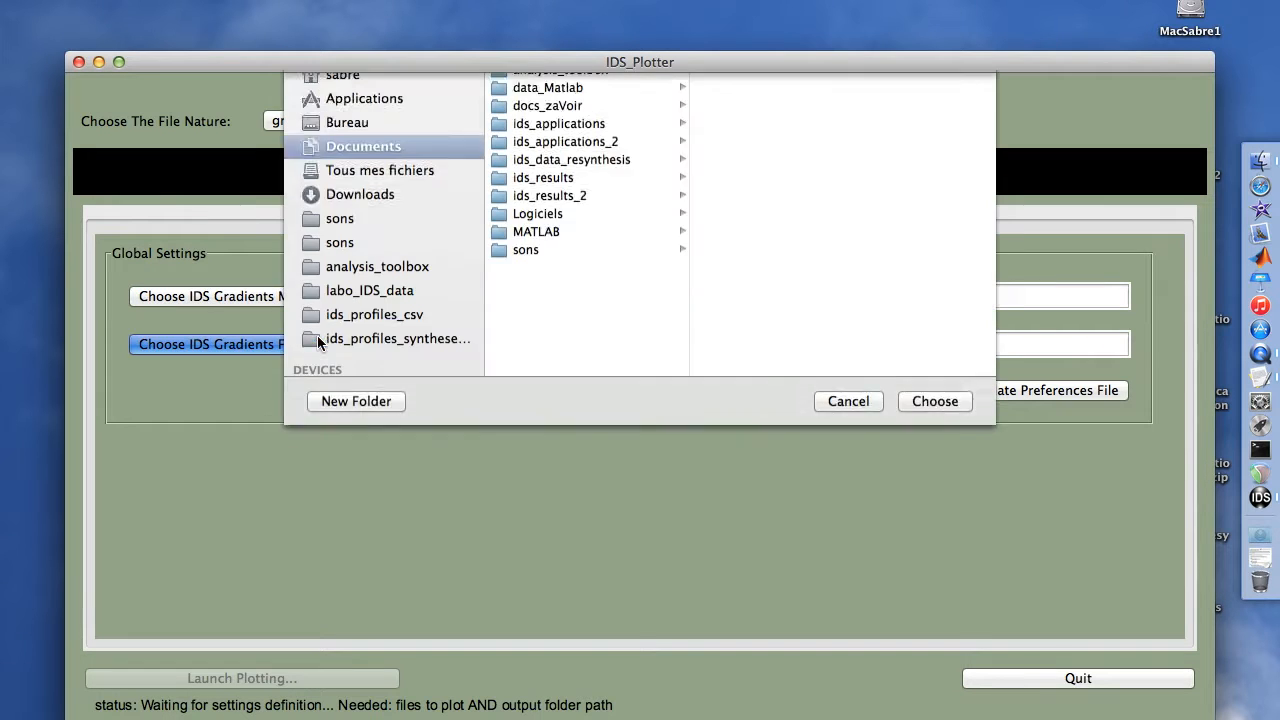
key(Right)
key(Down)
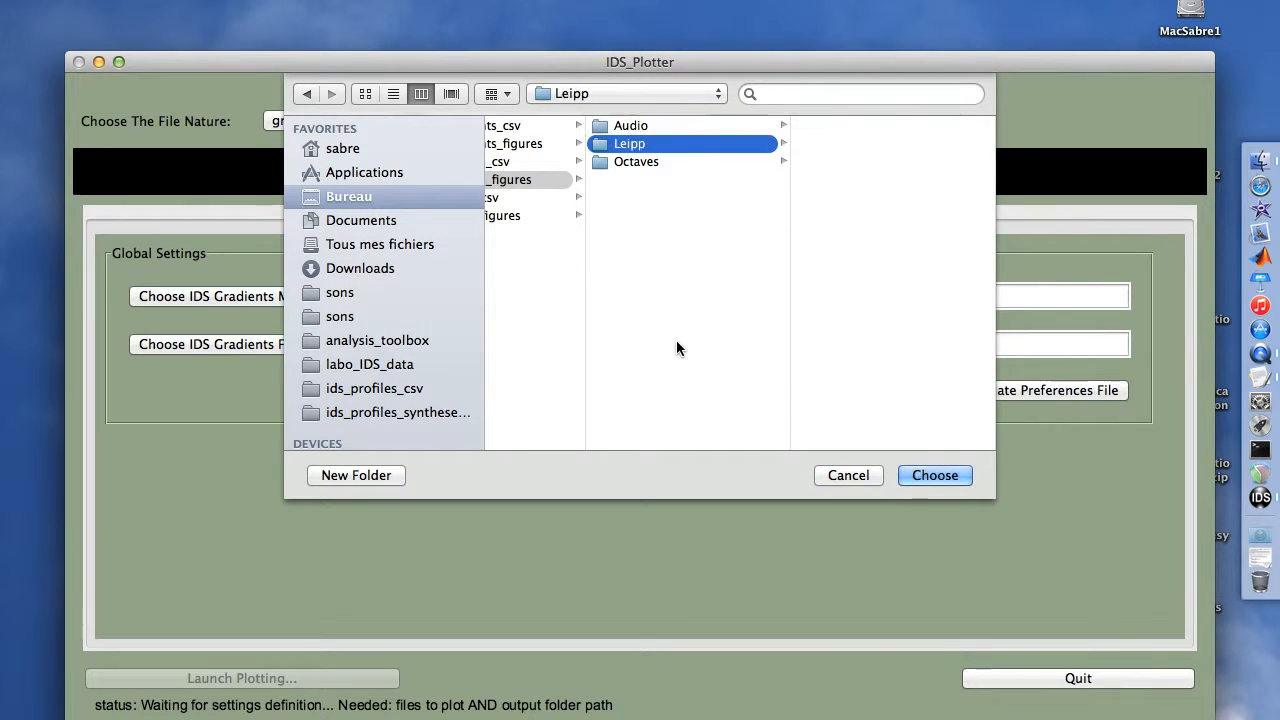
click(344, 477)
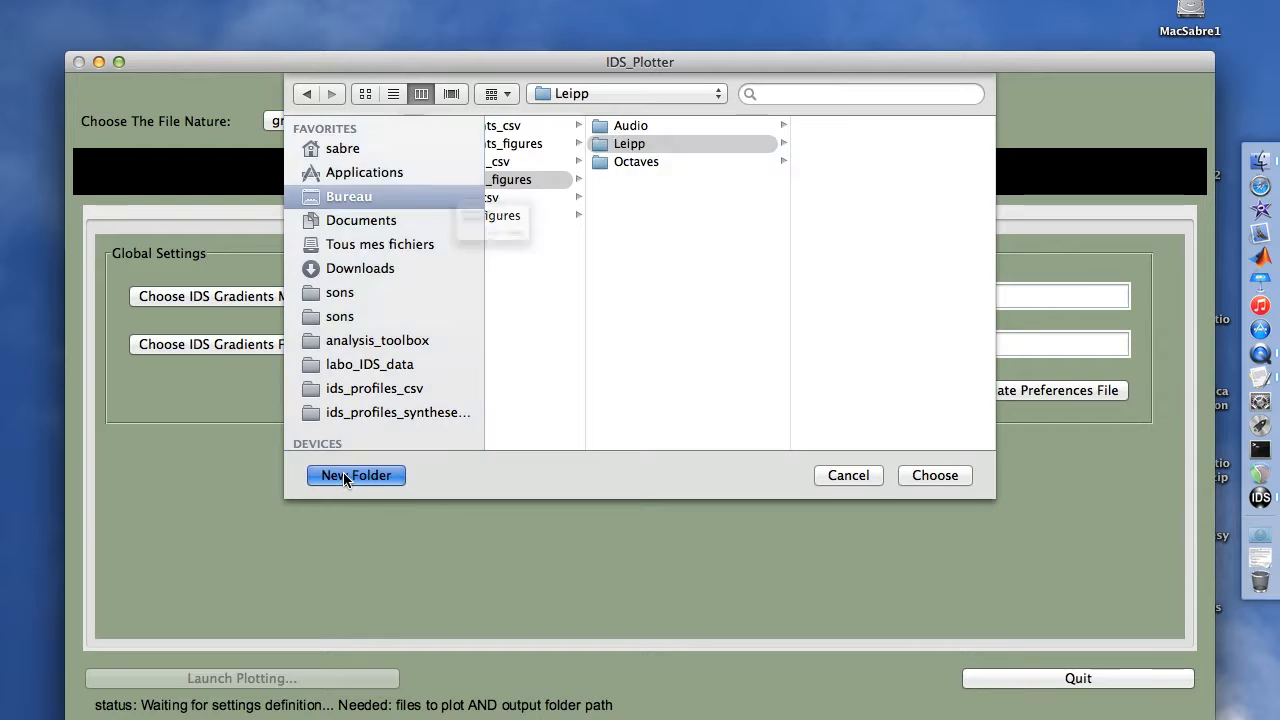
text(Test)
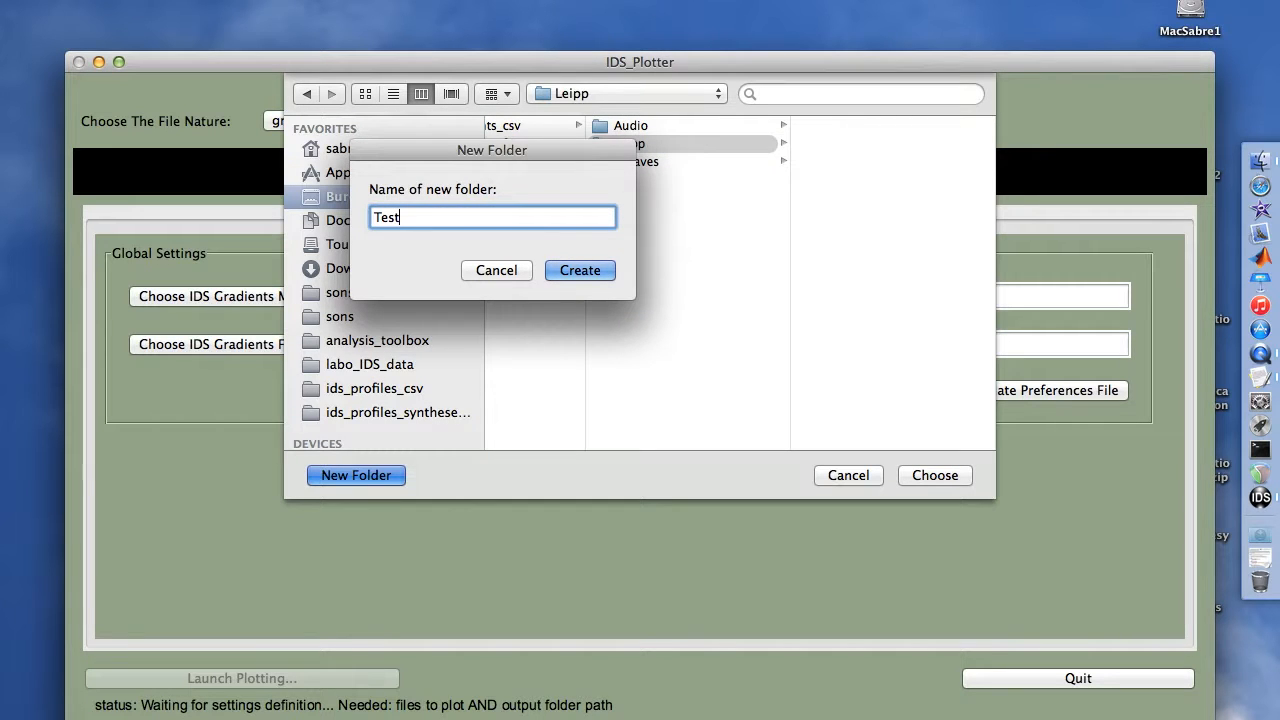
text(Grad)
key(Return)
key(Return)
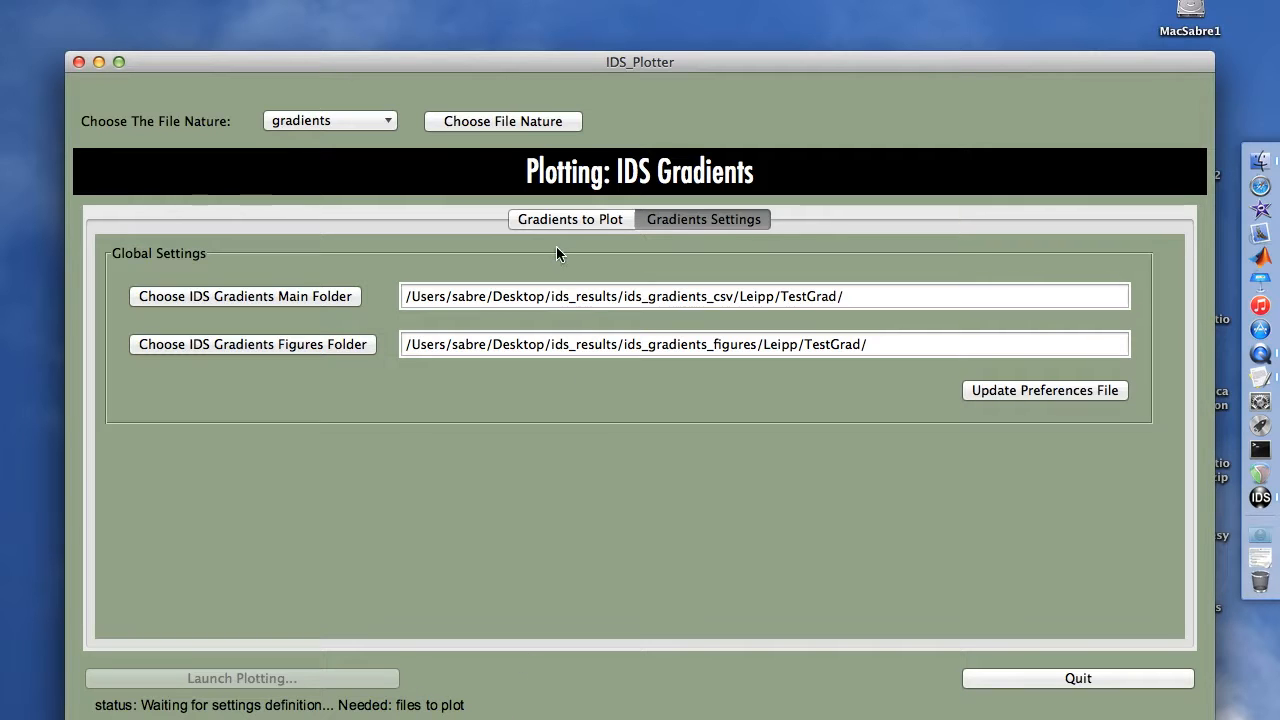
Replace the example entries with the three chant_anechoique gradient CSV files from TestGrad and launch the plotting
click(551, 219)
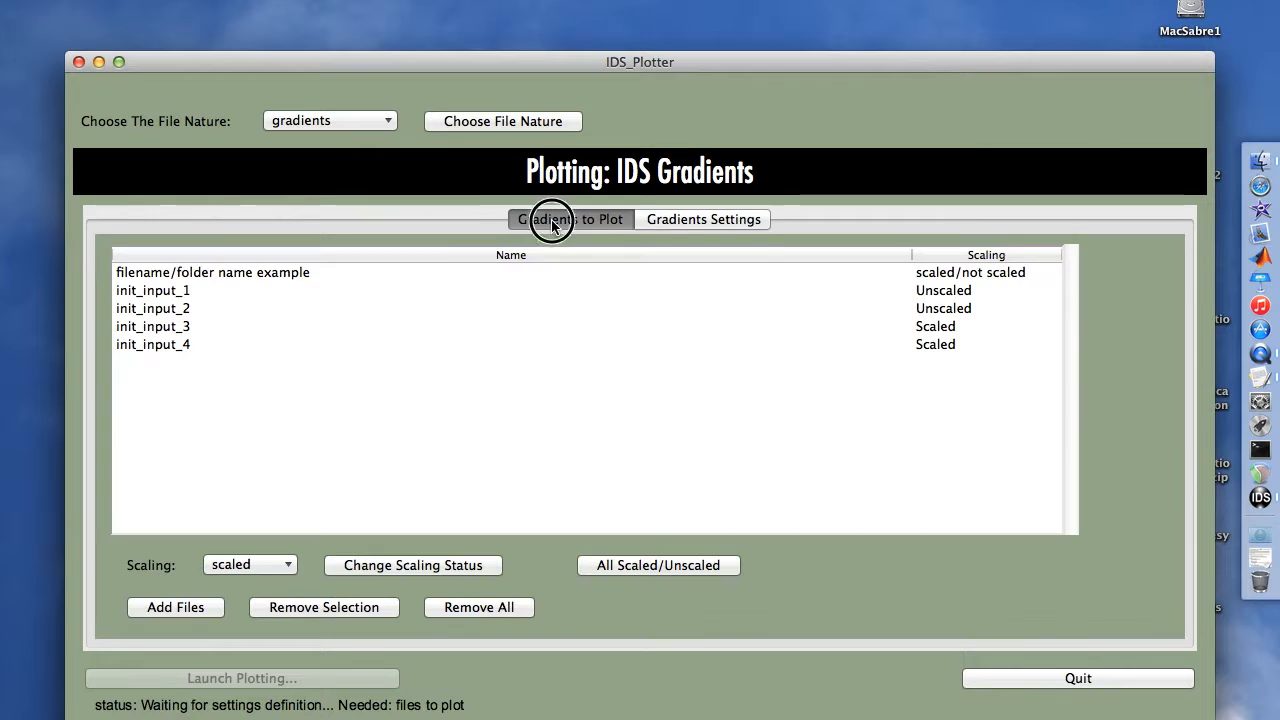
click(195, 603)
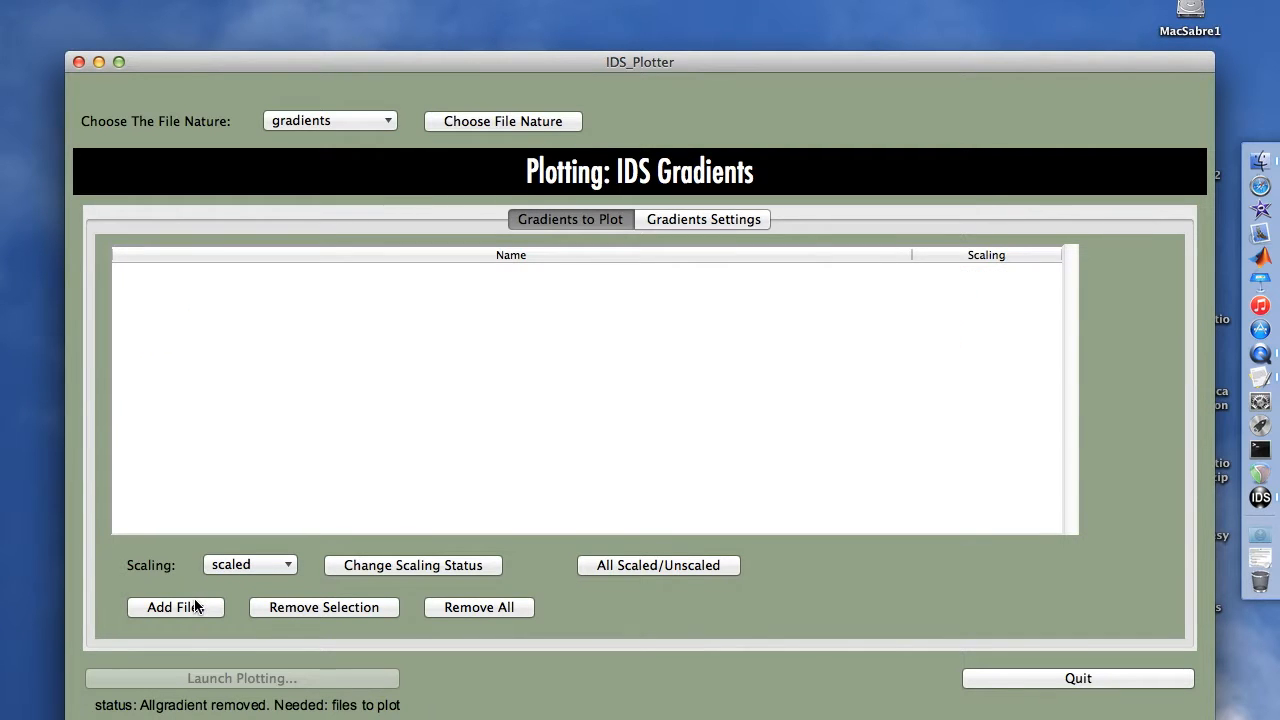
click(858, 197)
drag(858, 197, 857, 99)
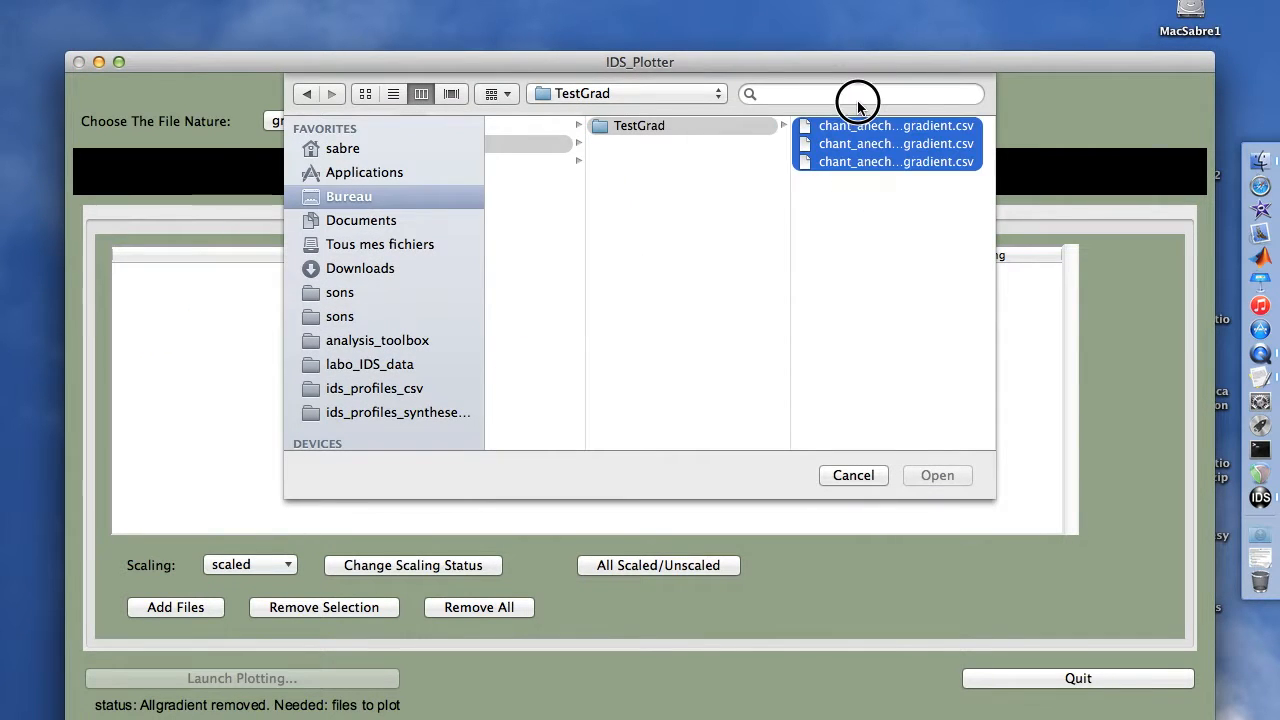
key(Return)
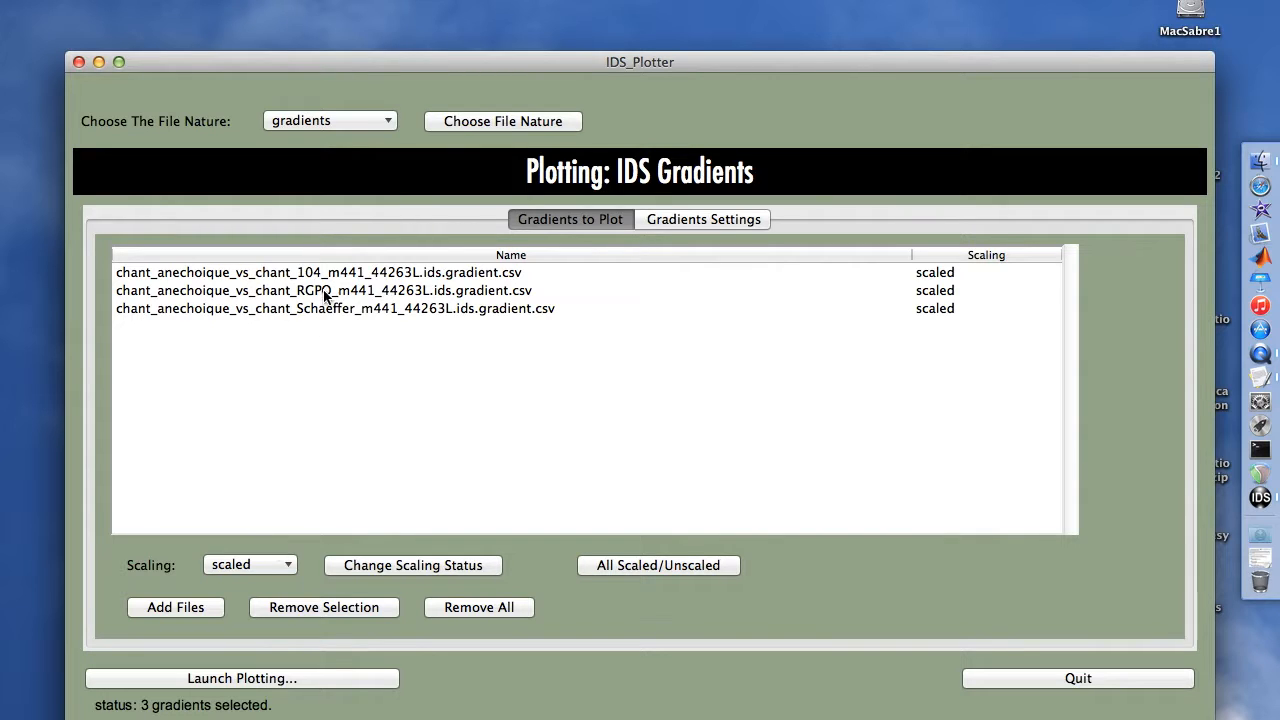
click(140, 686)
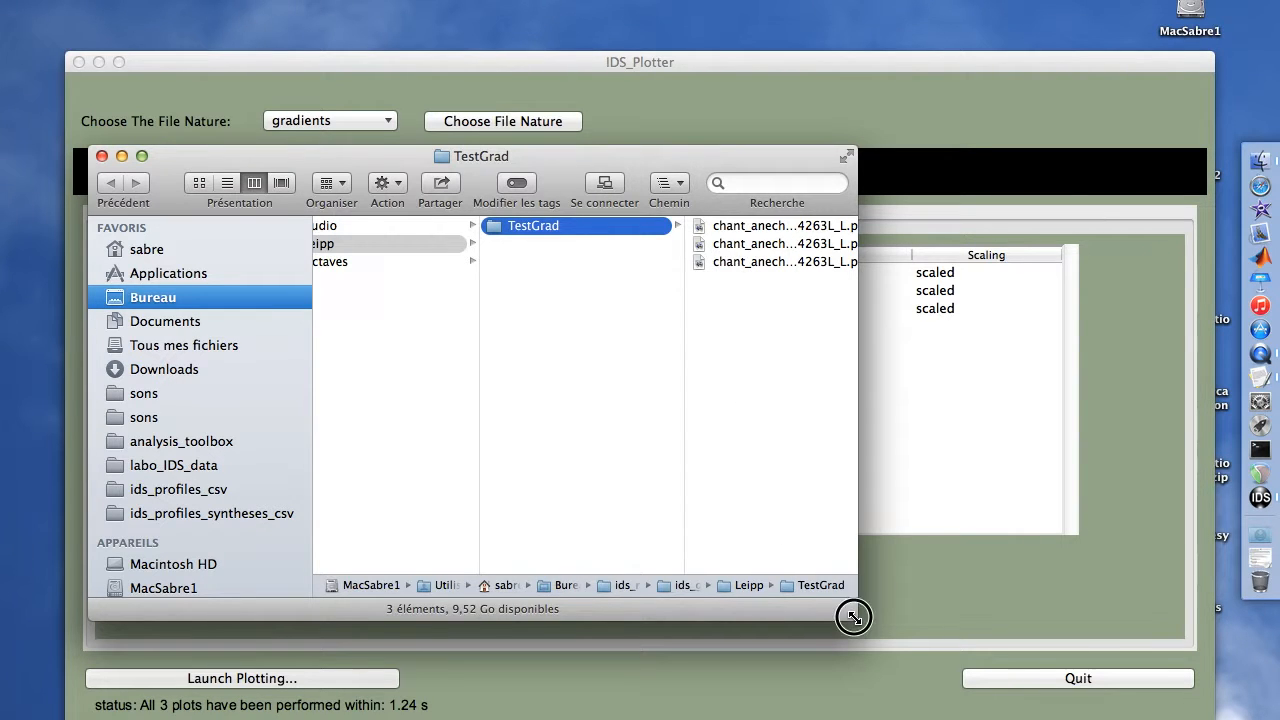
Enlarge the TestGrad figures folder window and preview the plot chant_anechoique_vs_chant_104_m441_44263L_L.pdf
drag(854, 619, 1183, 631)
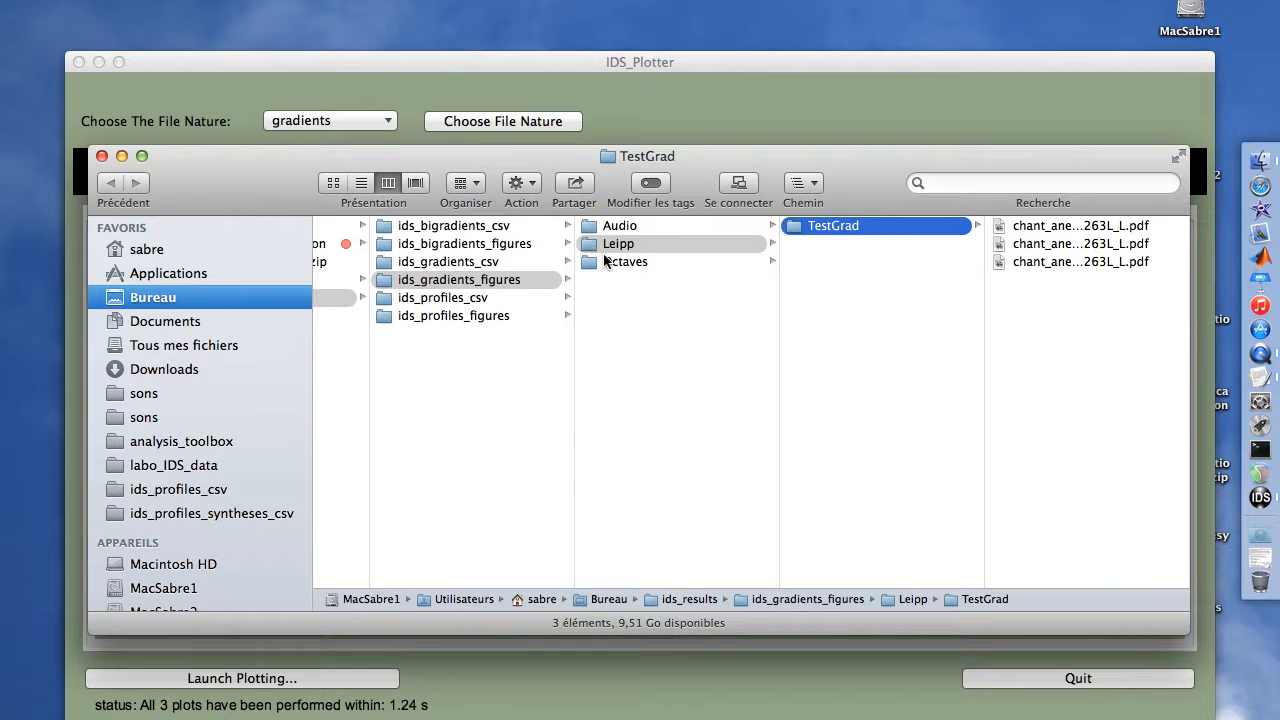
key(Right)
key(space)
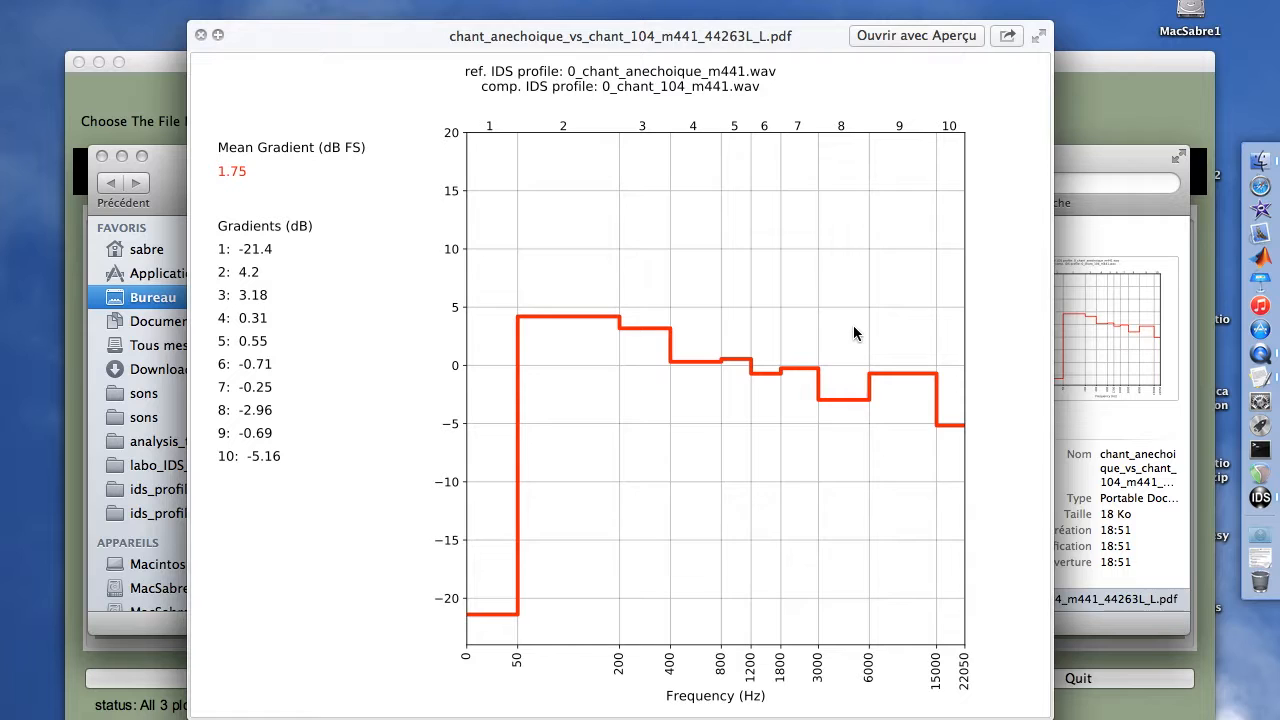
Compare the mean gradient, band gradients and curves of the 104, RGPO and Schaeffer PDFs, close the preview and return to IDS_Plotter
key(Down)
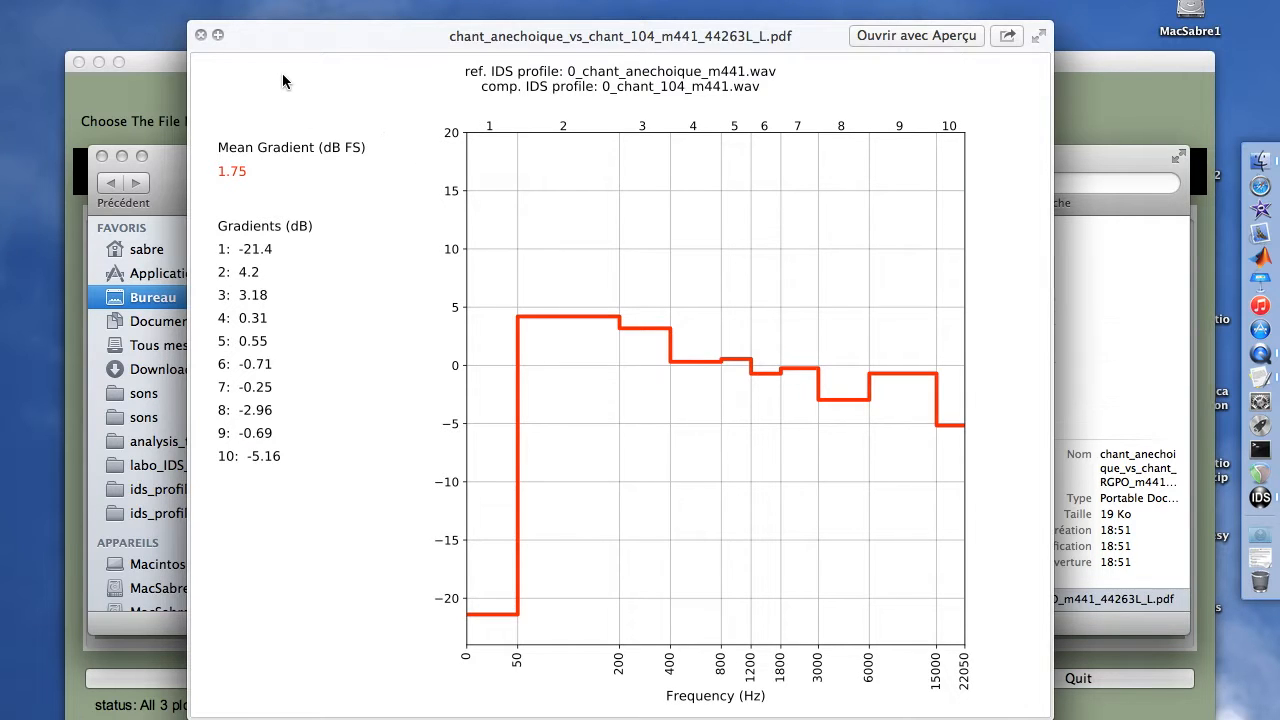
key(Down)
key(Up)
key(Up)
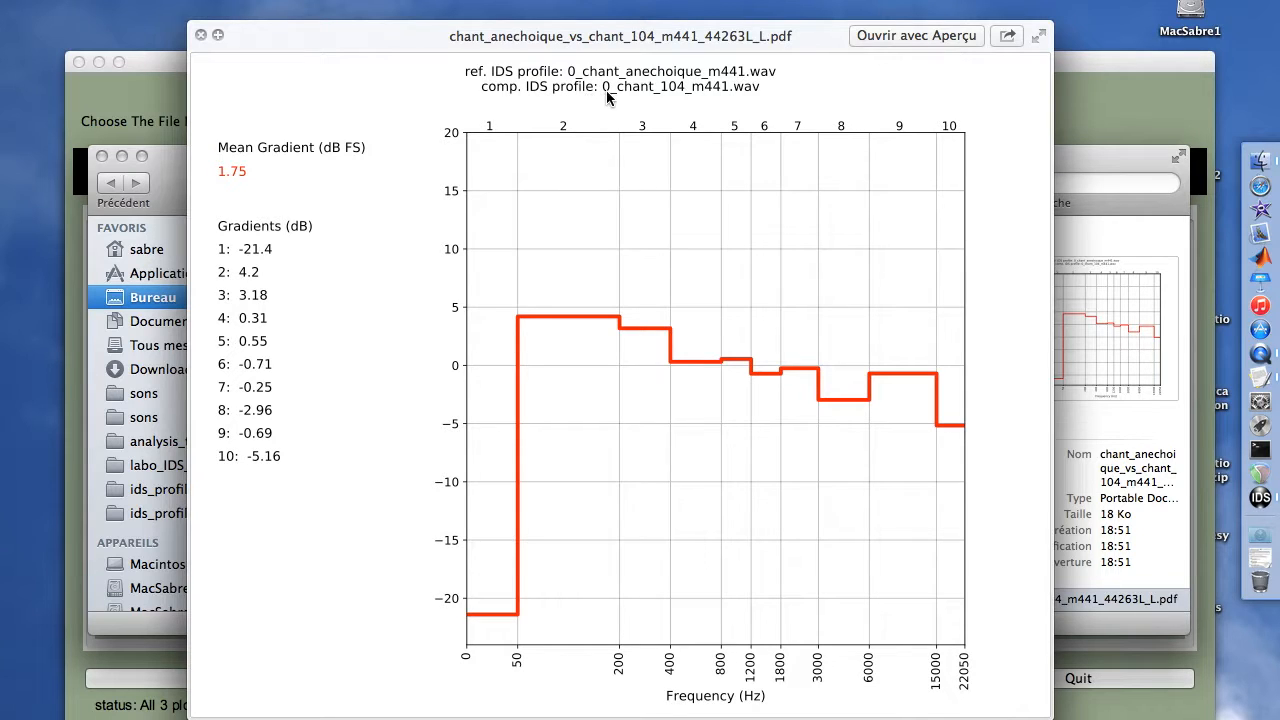
click(300, 251)
key(Down)
key(Up)
key(Down)
key(Down)
key(Up)
key(Up)
key(Down)
key(Up)
key(Down)
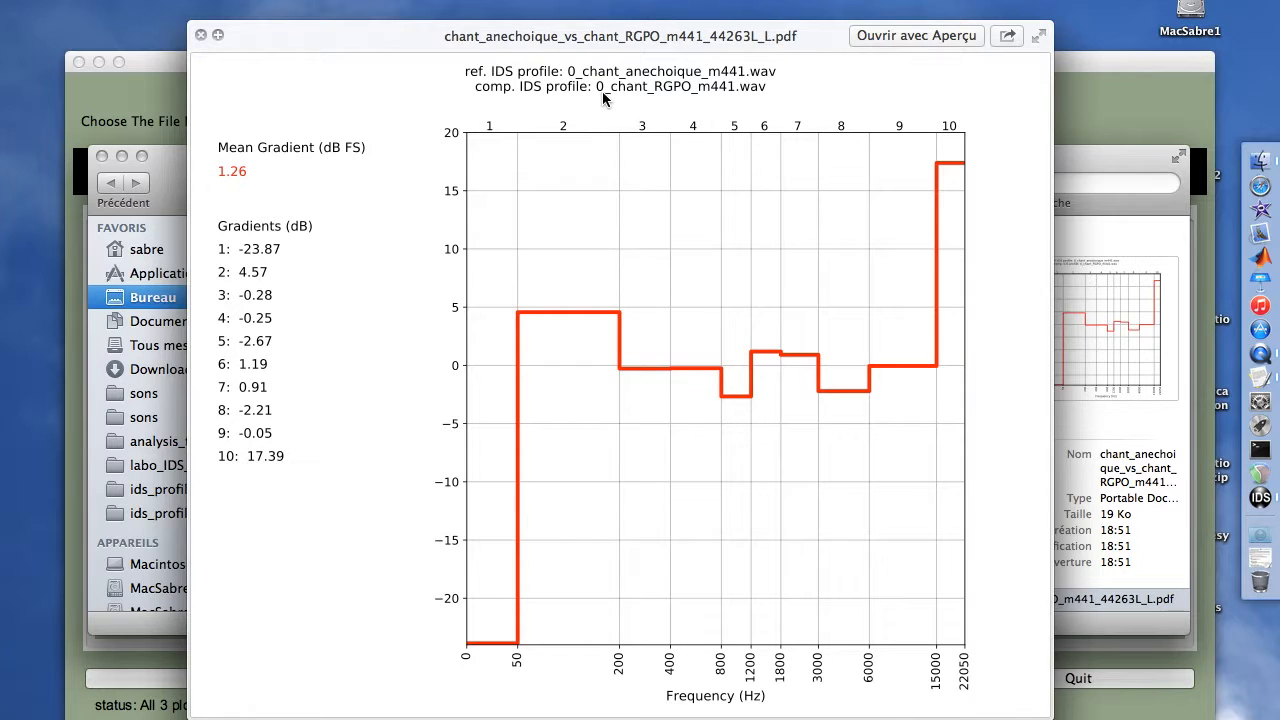
key(Down)
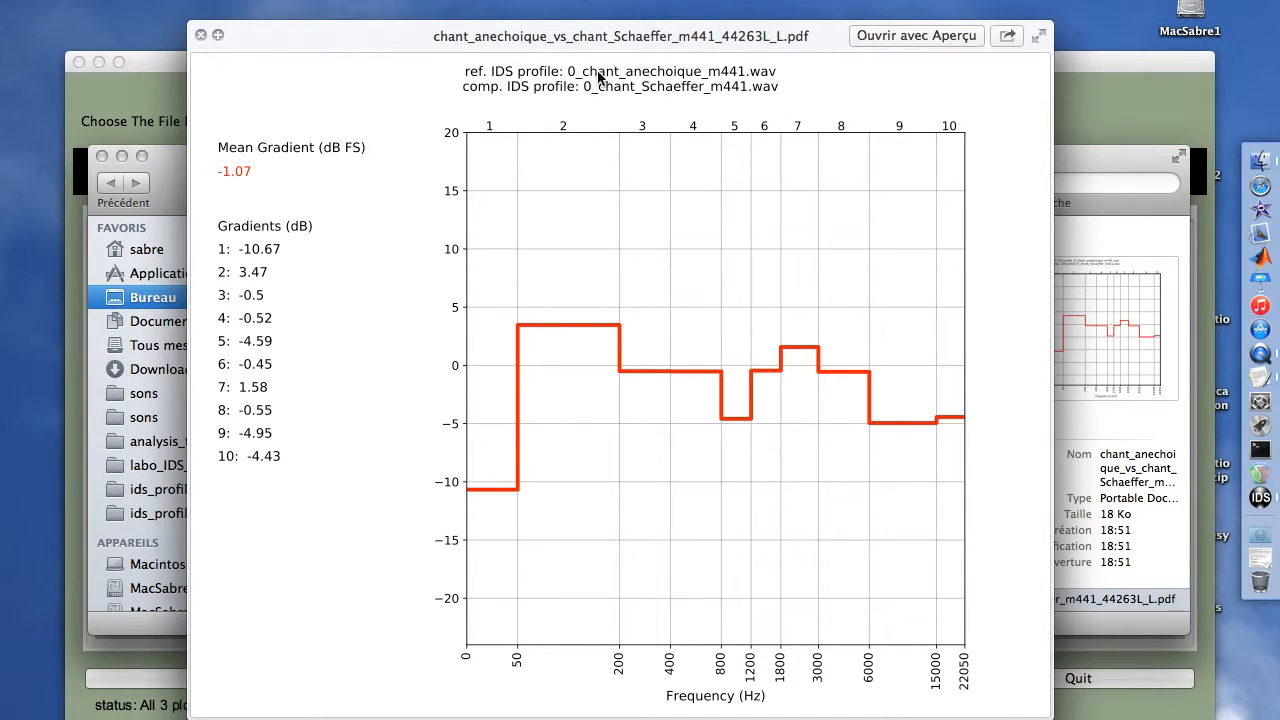
key(Down)
key(Up)
key(Up)
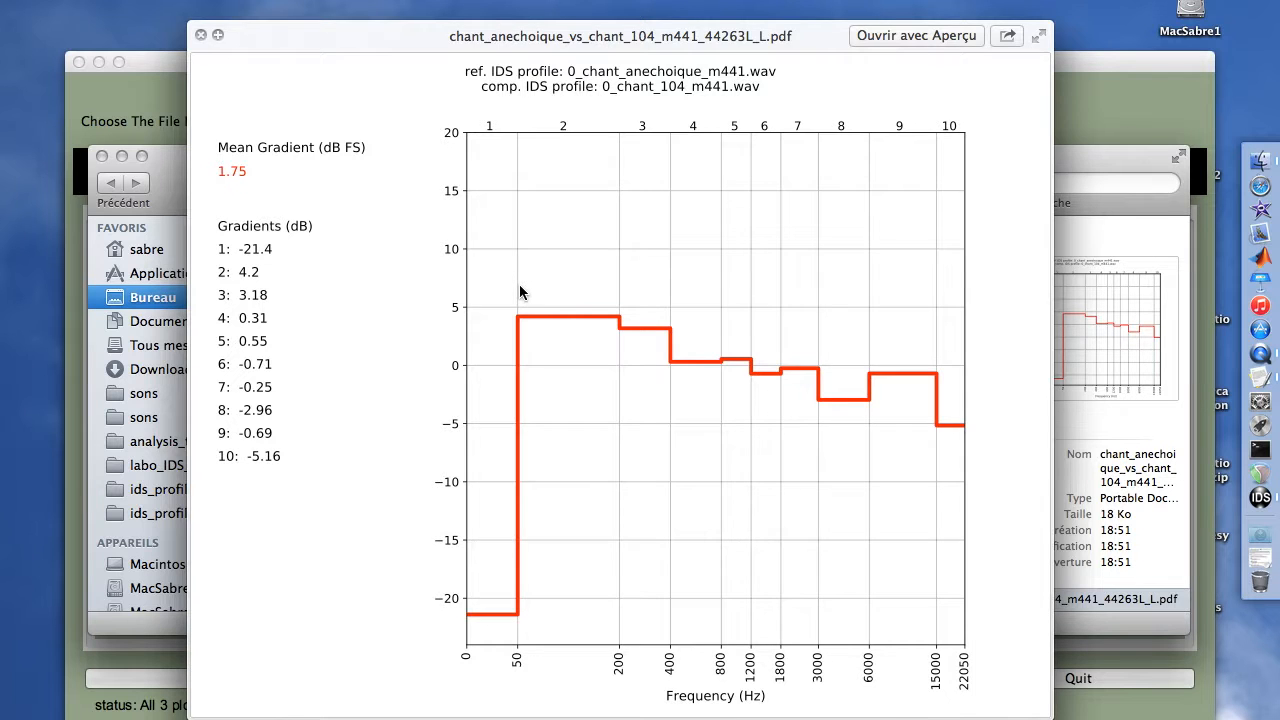
key(space)
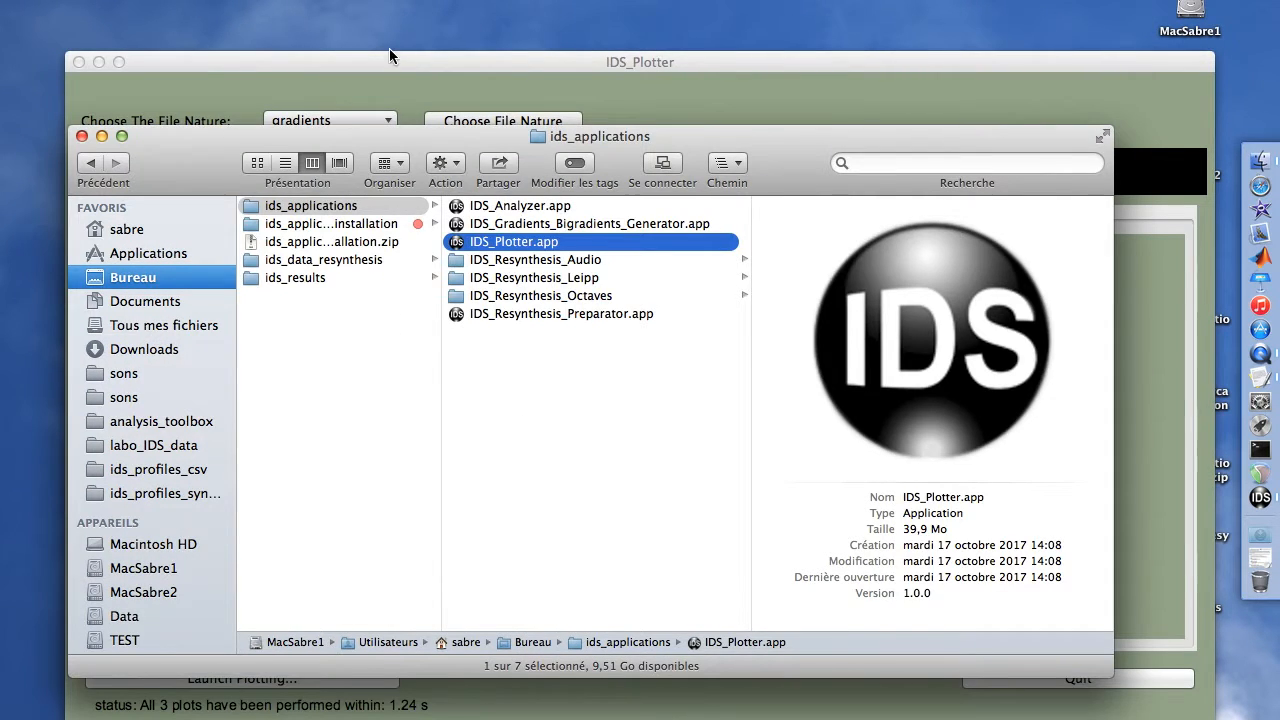
click(389, 61)
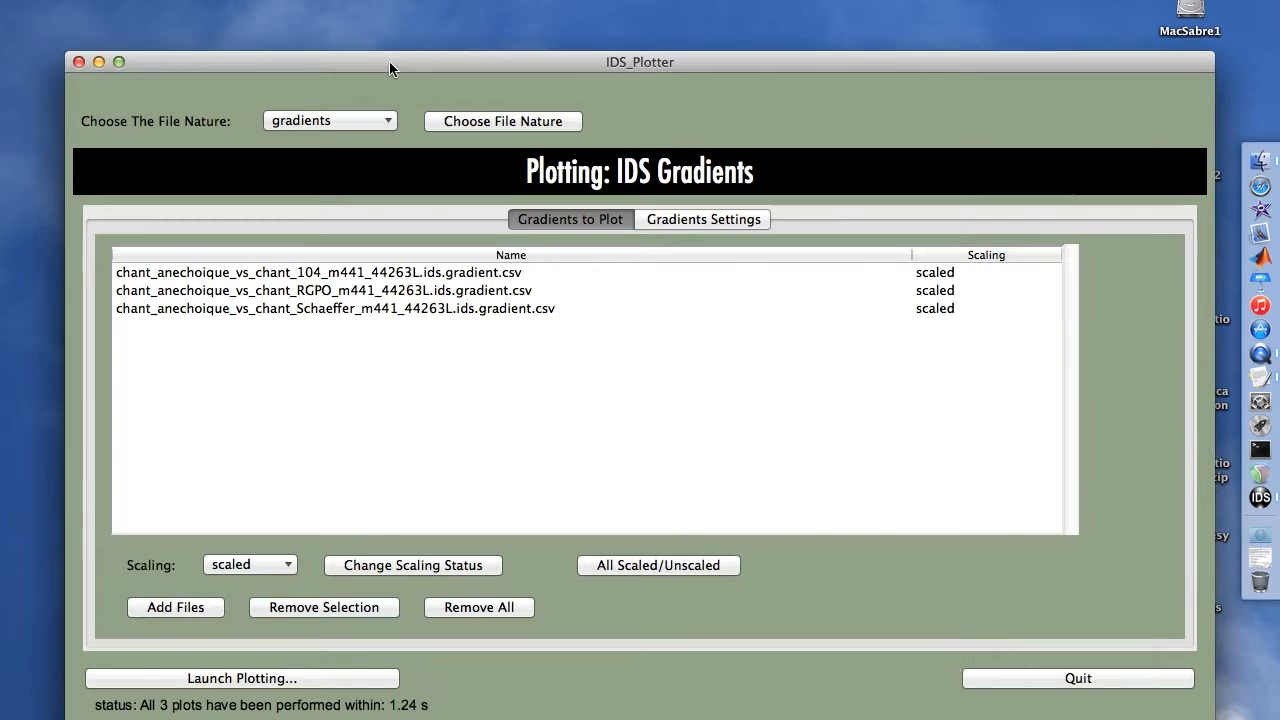
Switch the file nature from gradients to bi-gradients and apply it
click(373, 119)
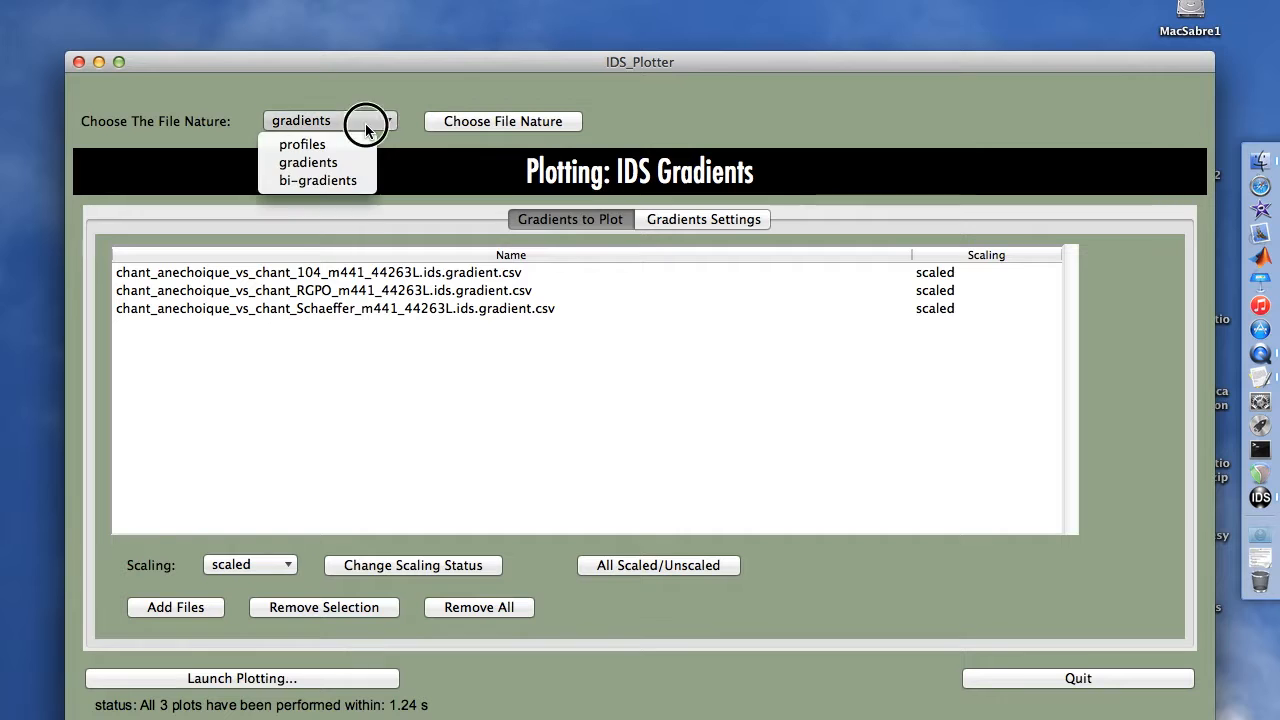
click(335, 181)
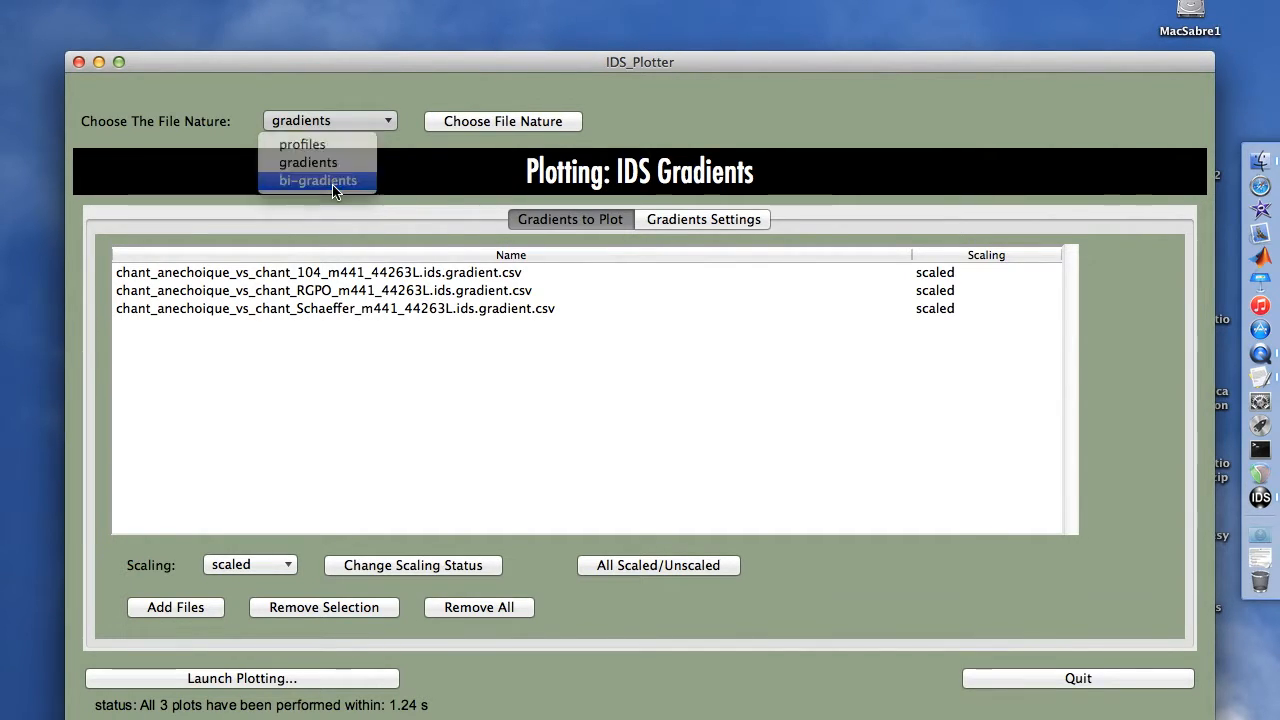
click(462, 124)
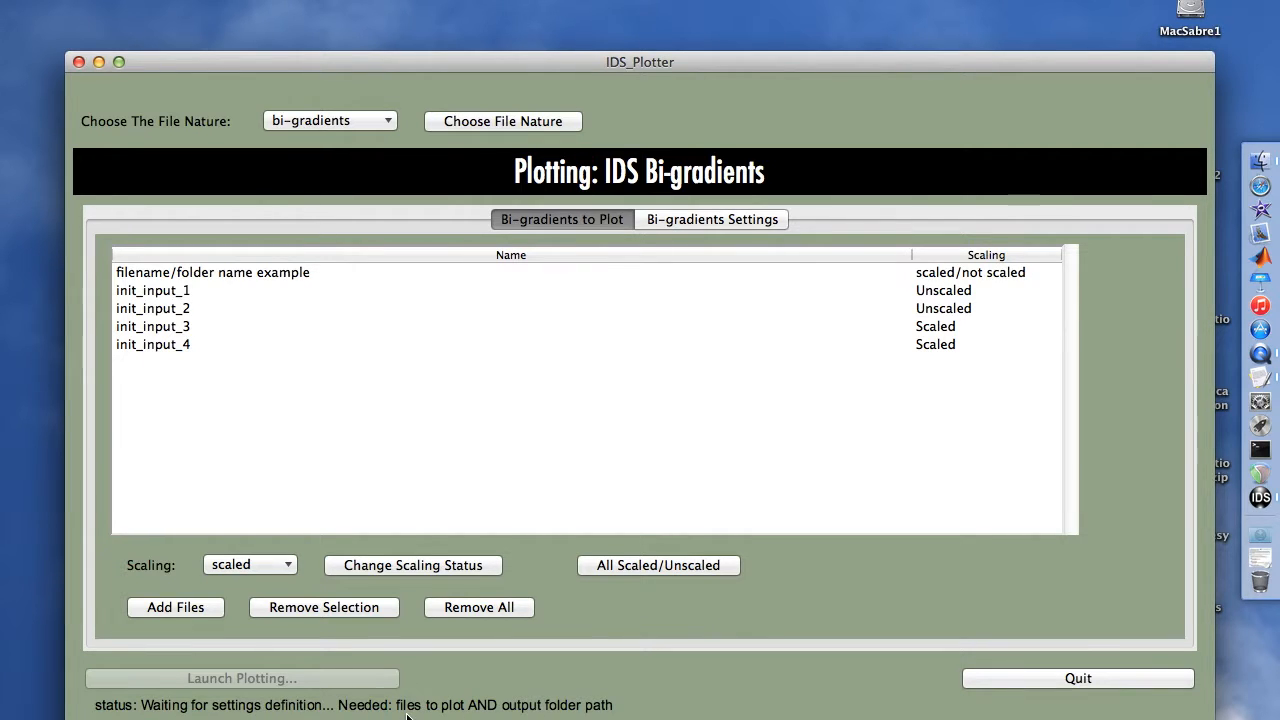
Set the IDS bi-gradients main folder to ids_bigradients_csv/Leipp/TestBigrad in the bi-gradients settings
click(693, 221)
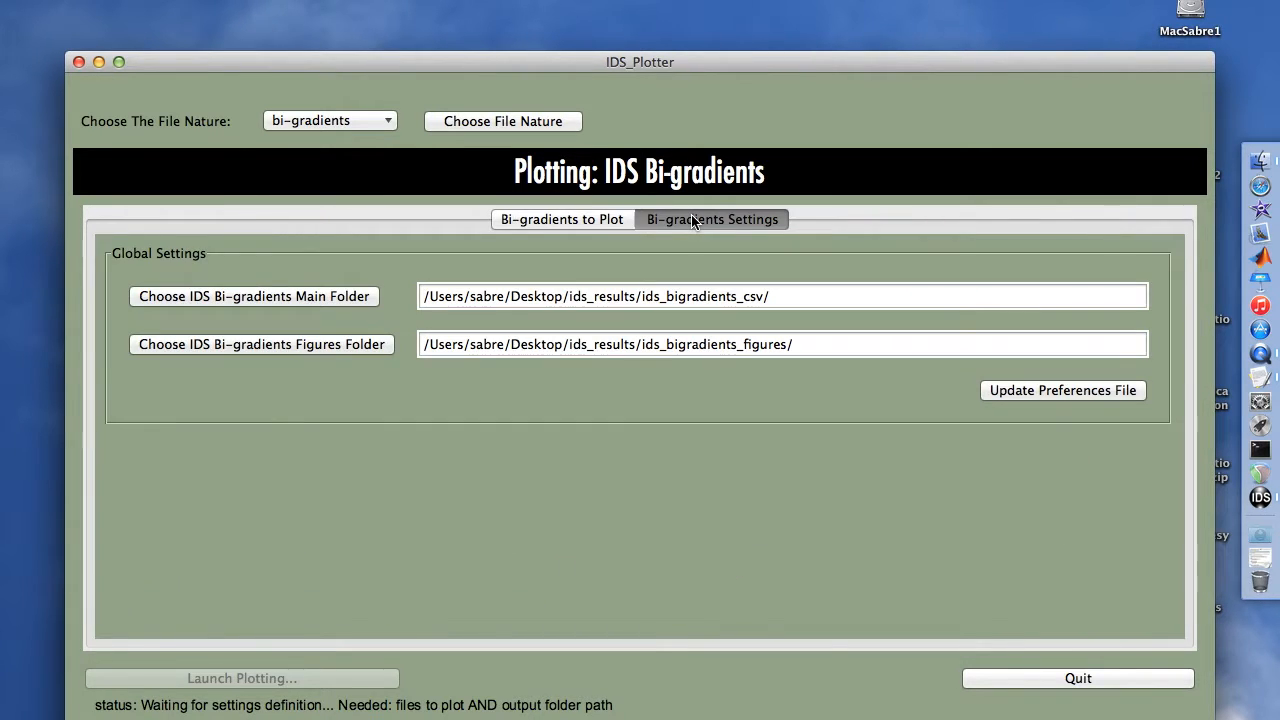
click(158, 299)
key(Right)
key(Down)
key(Right)
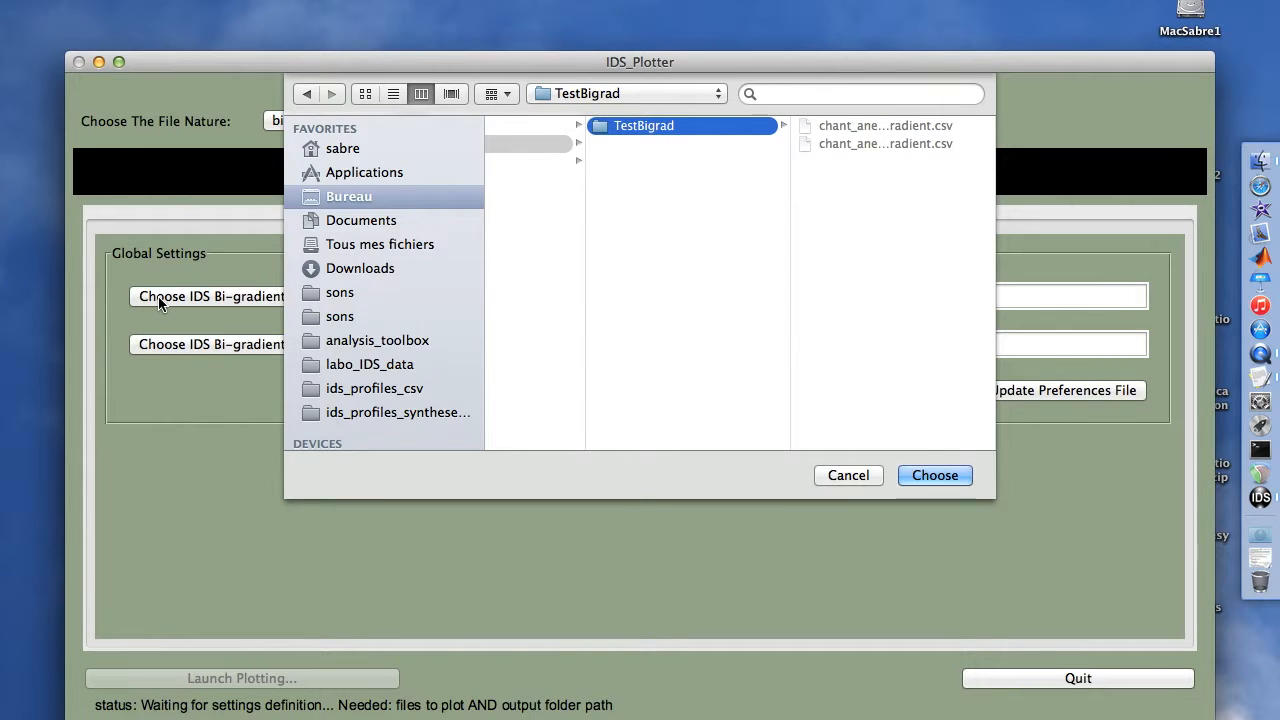
key(Return)
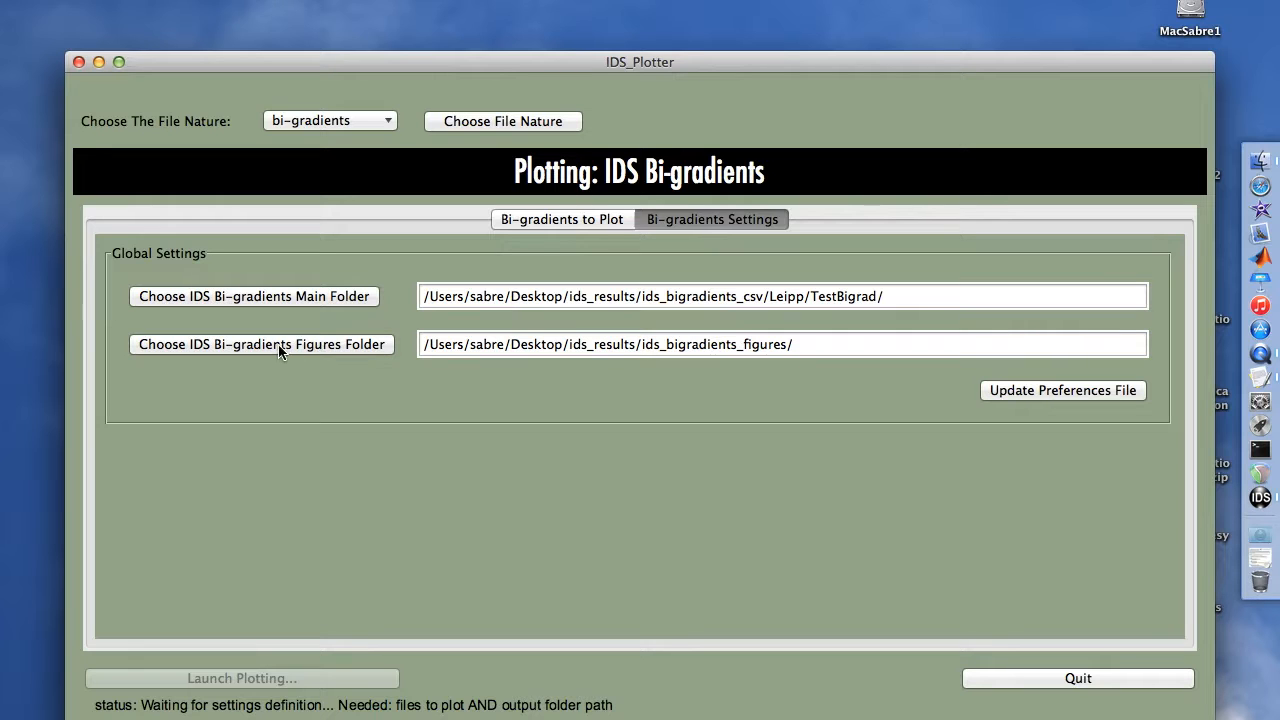
Create a TestBigrad folder inside ids_bigradients_figures/Leipp and set it as the IDS bi-gradients figures folder
click(188, 347)
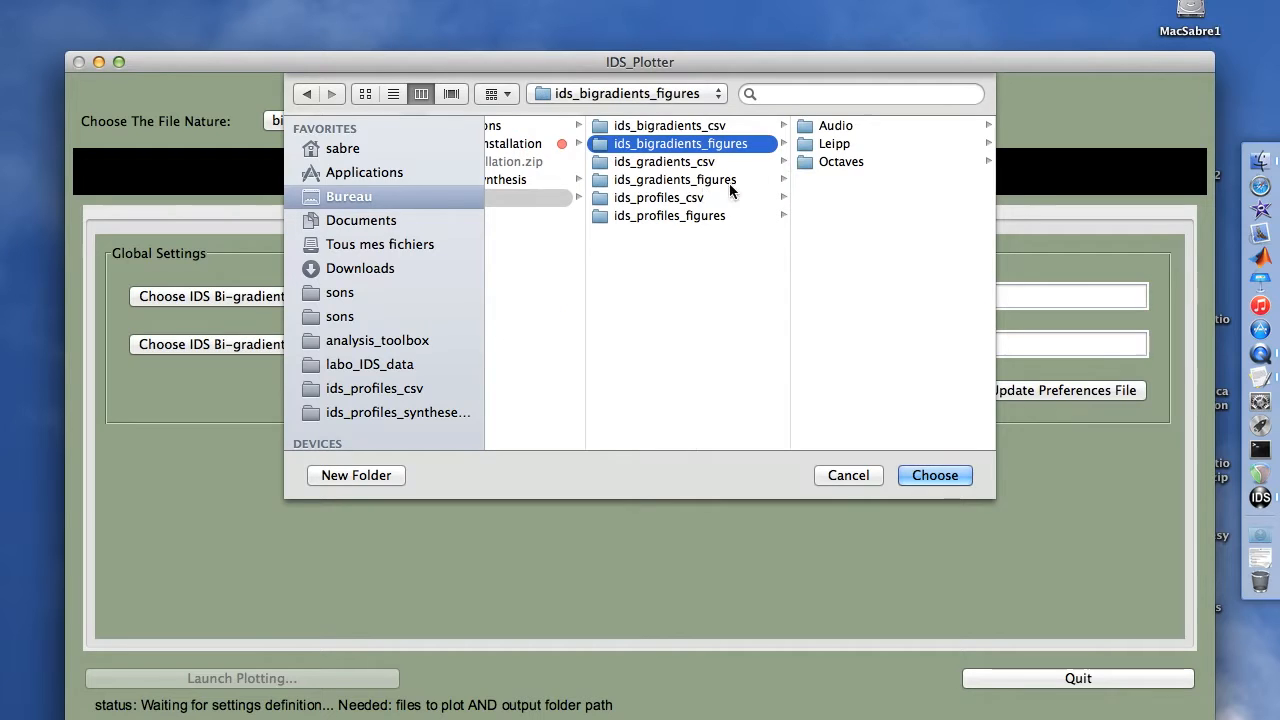
click(833, 145)
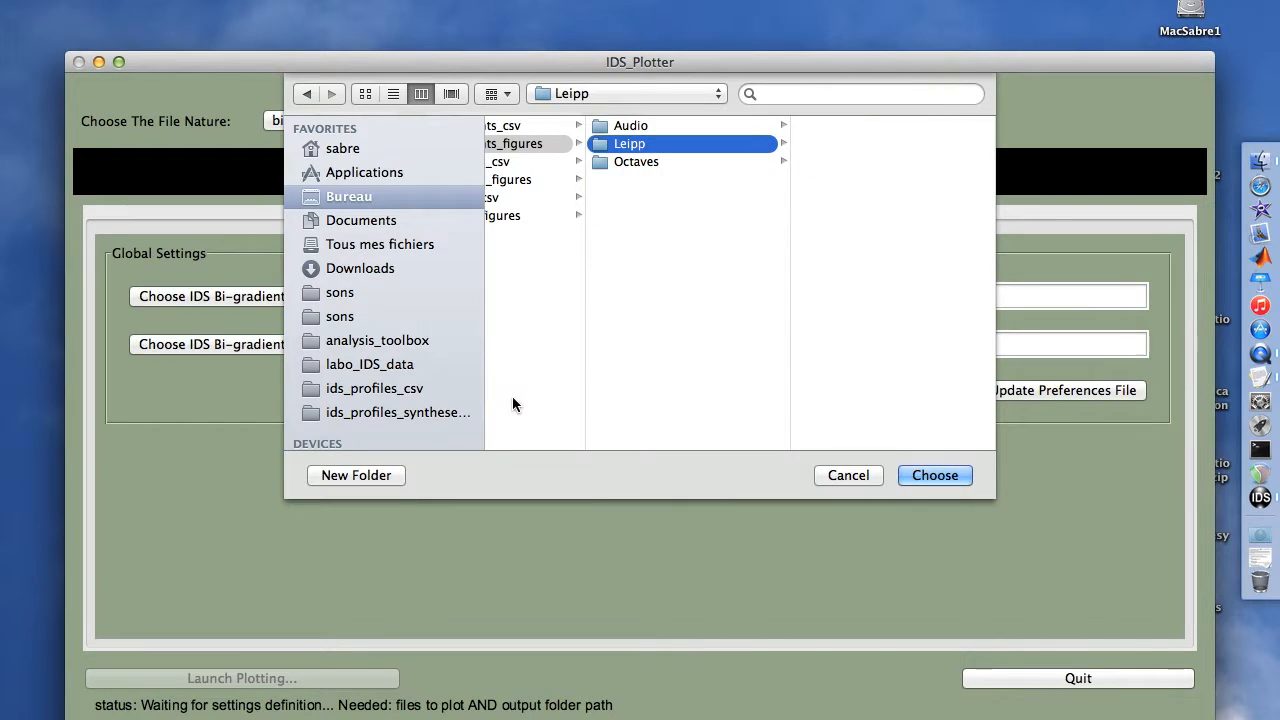
click(357, 475)
text(TestBigrad)
key(Return)
key(Return)
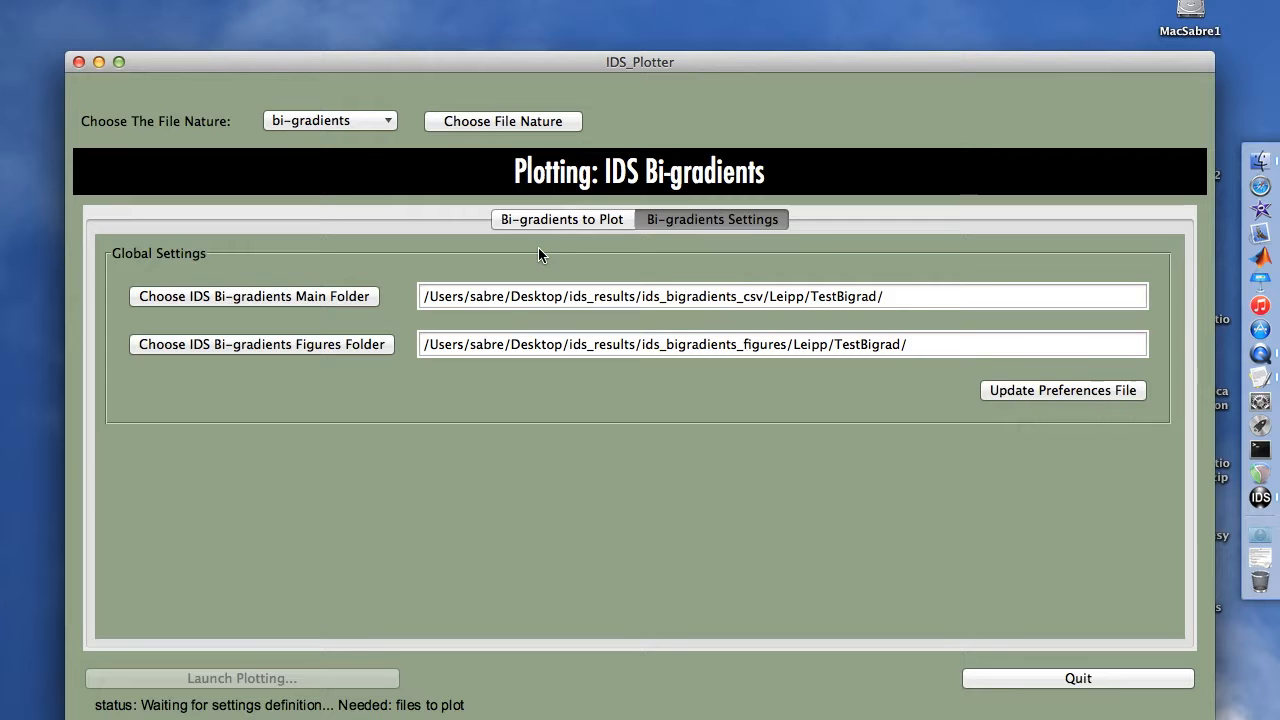
Add the RGPO and Schaeffer bi-gradient CSV files from TestBigrad to the bi-gradients to plot and launch the plotting
click(532, 221)
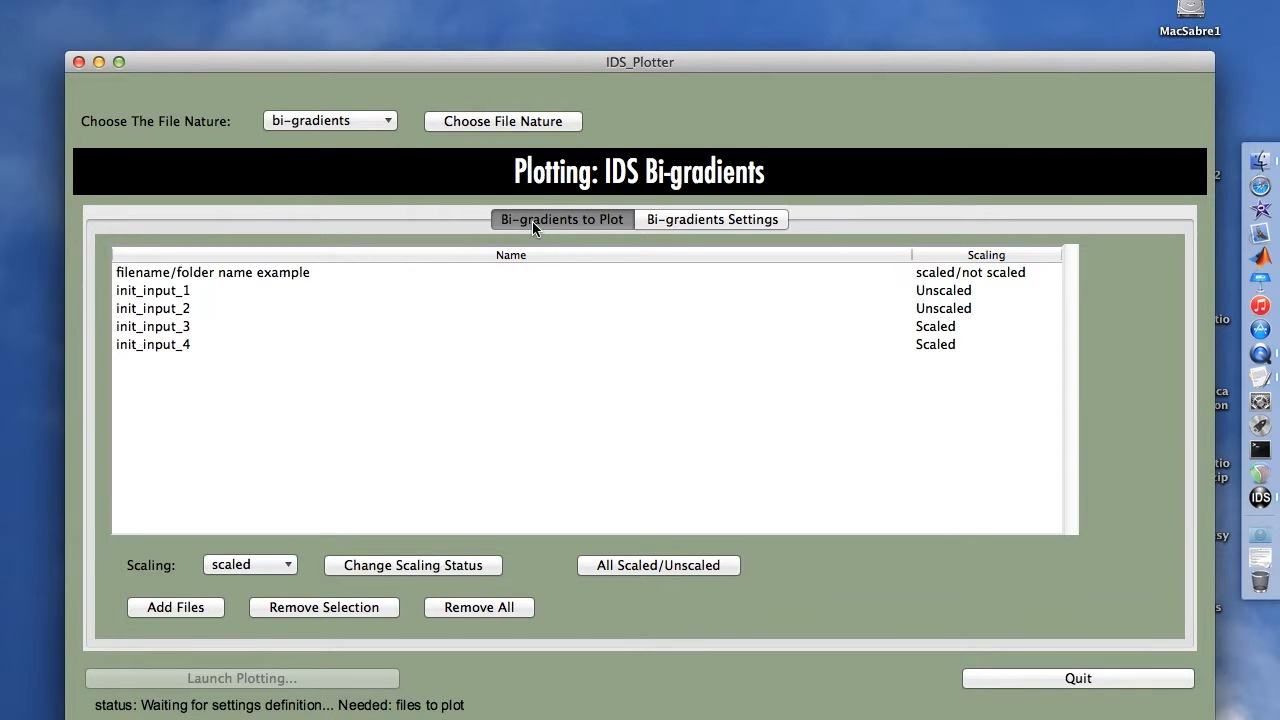
click(200, 607)
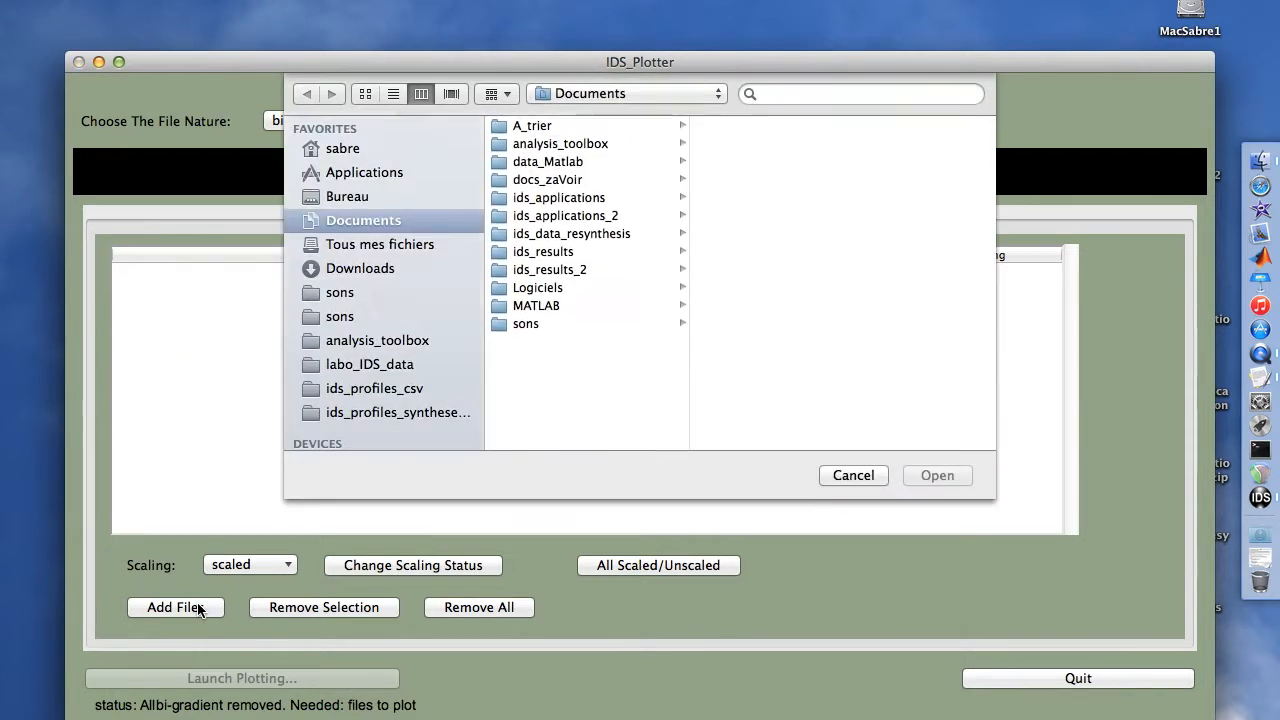
drag(890, 172, 894, 105)
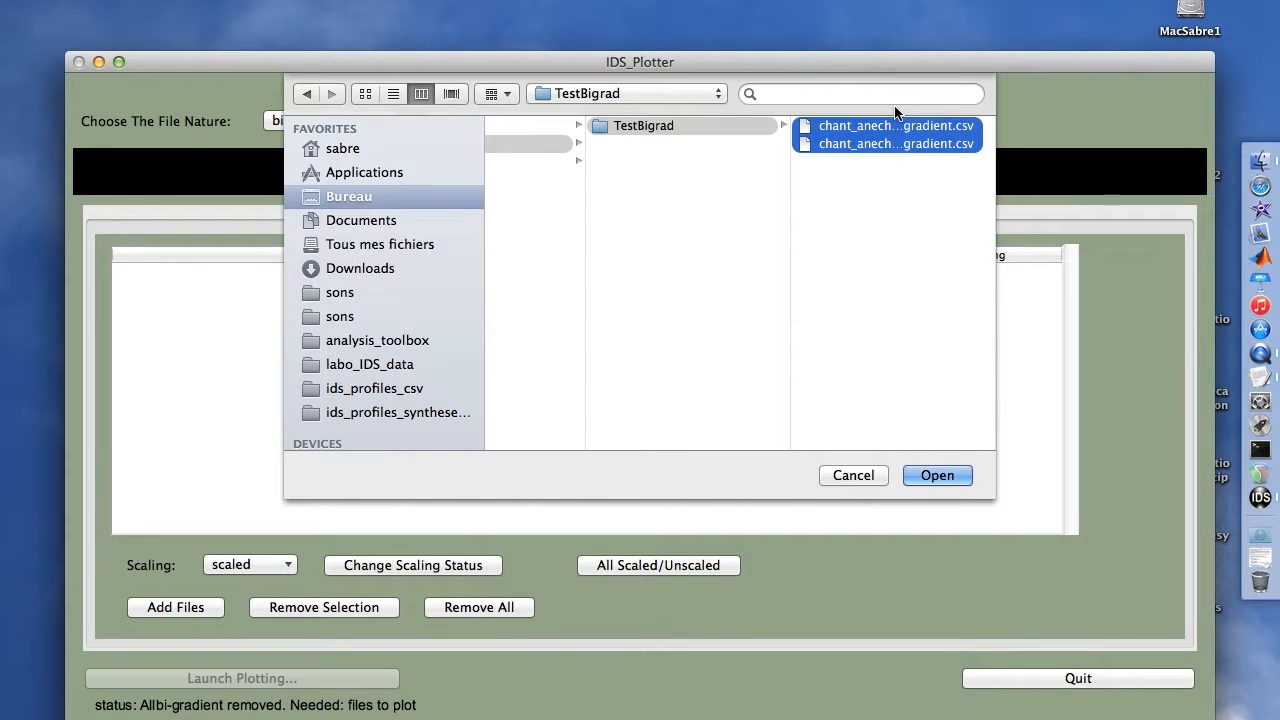
key(Return)
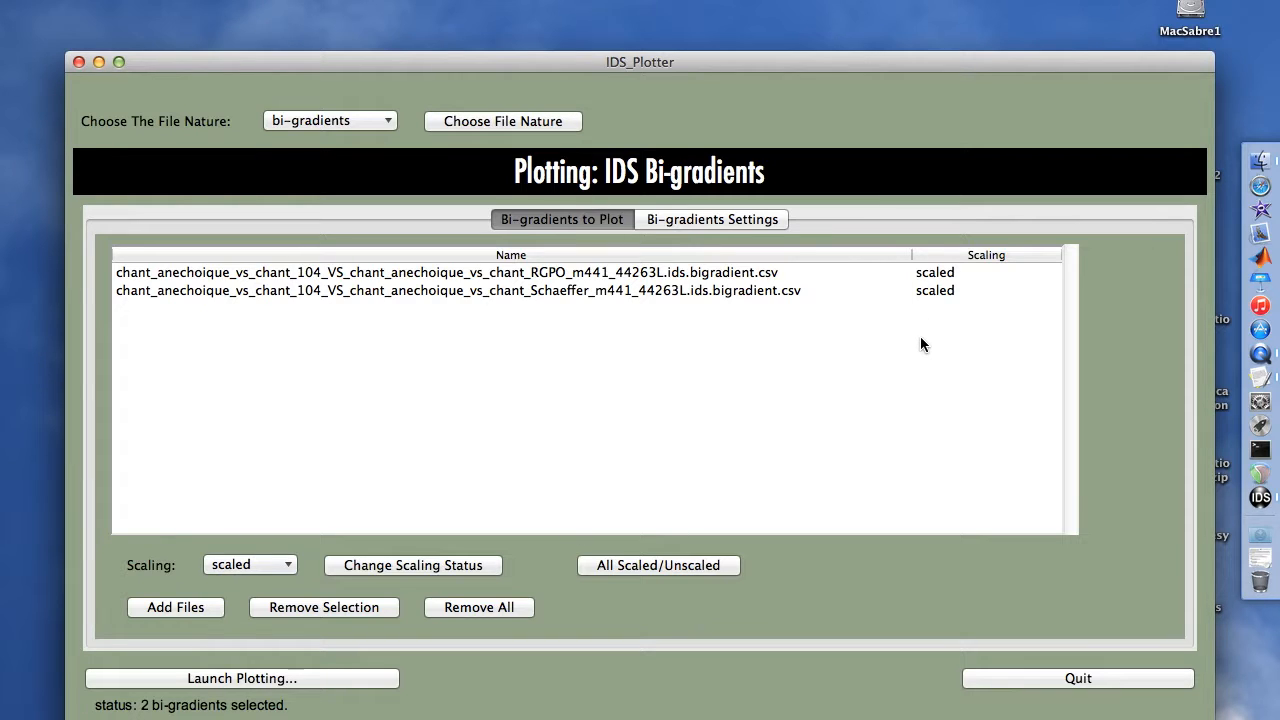
click(113, 680)
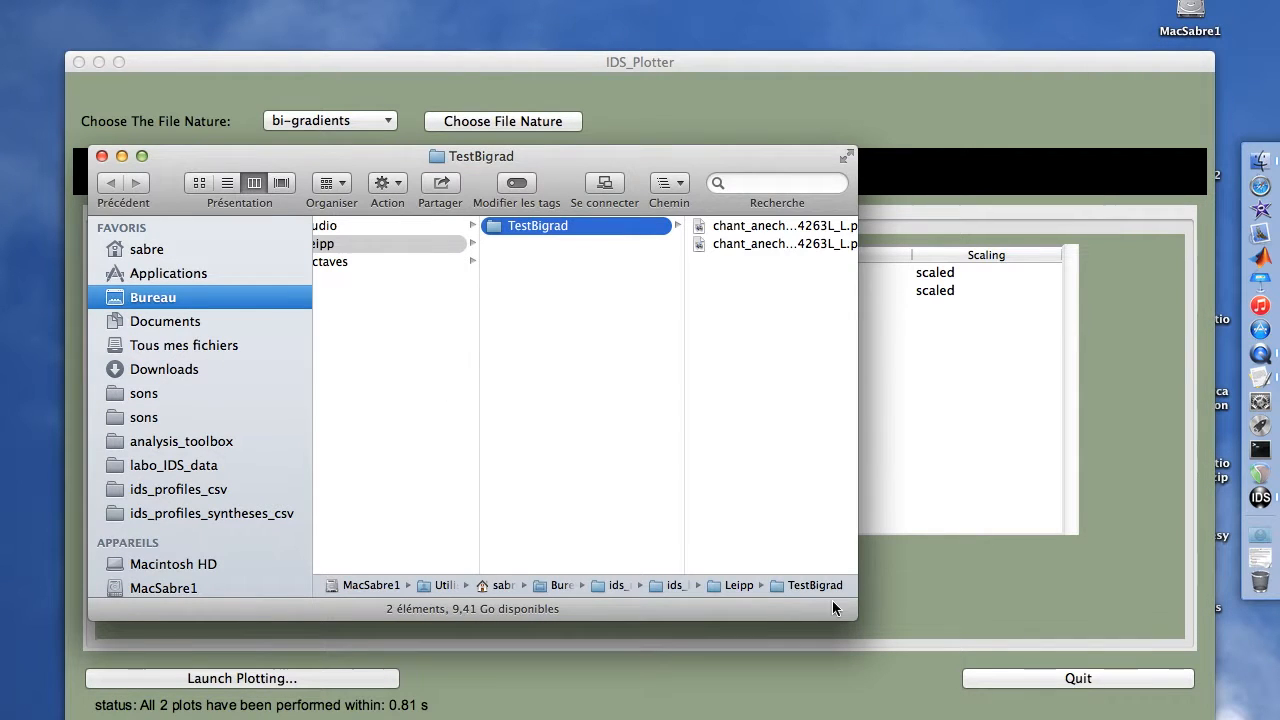
Enlarge the TestBigrad figures folder window and preview the plot chant_anechoique_vs_chant_104_VS_chant_anechoique_vs_chant_RGPO_m441_44263L_L.pdf
drag(856, 612, 1088, 610)
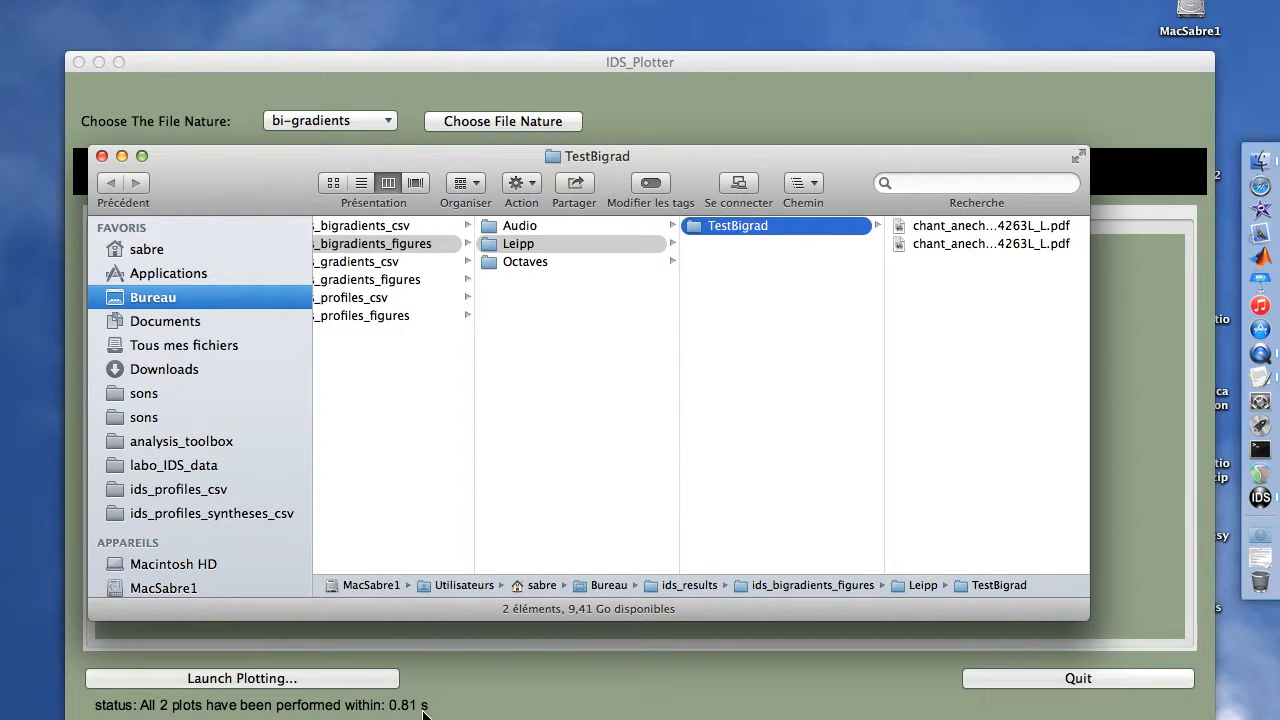
key(Right)
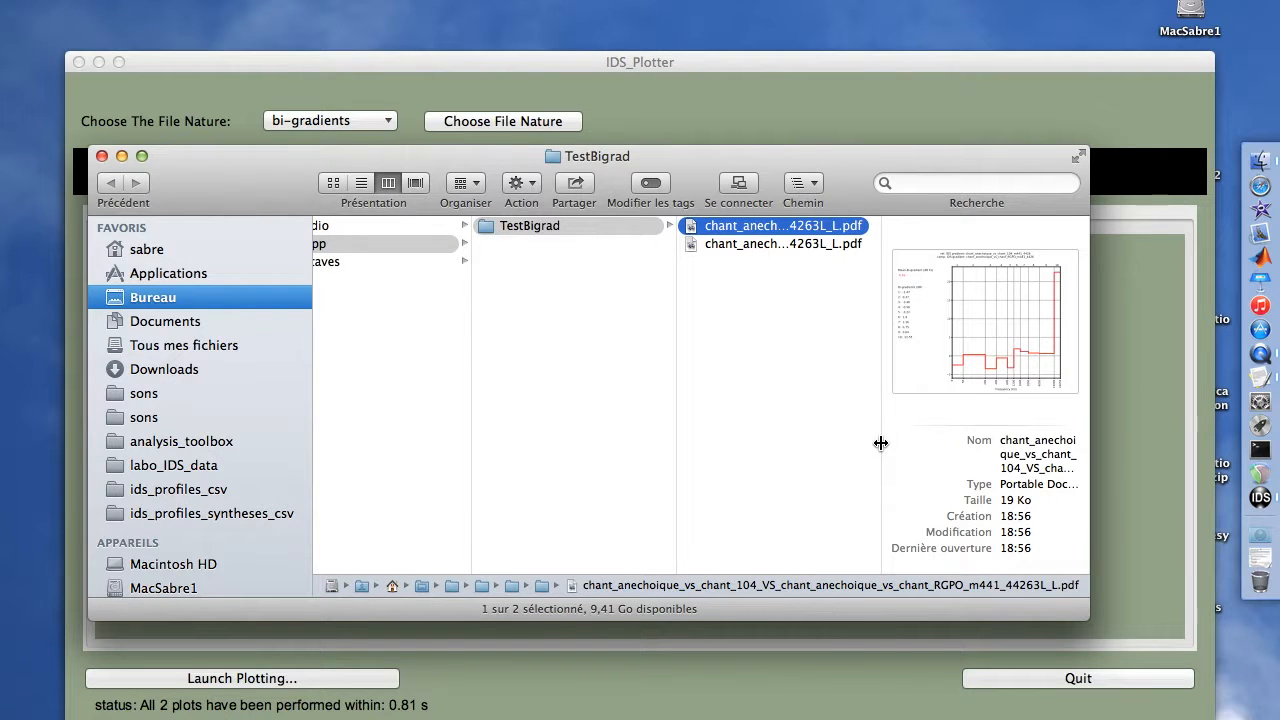
key(space)
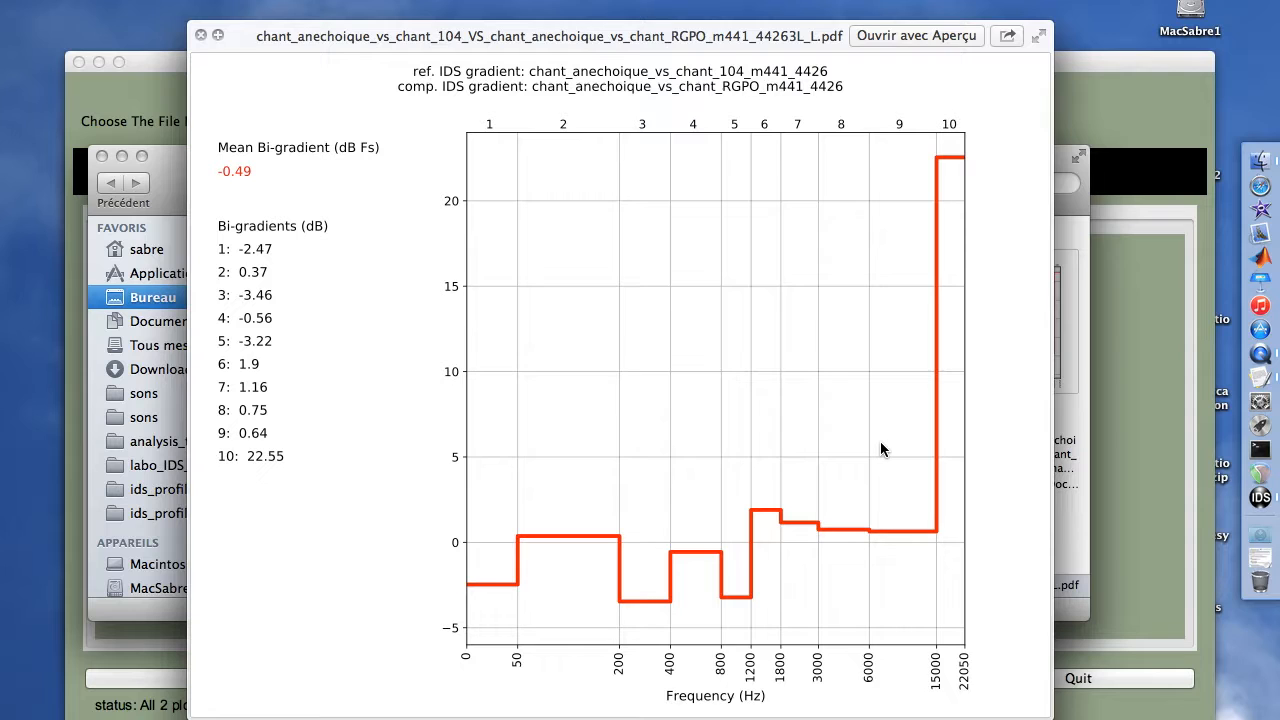
Compare the mean bi-gradient, band bi-gradients and curves of the RGPO and Schaeffer PDFs, close the preview and return to IDS_Plotter
key(Down)
key(Up)
key(Down)
key(Up)
key(Down)
key(Up)
key(Down)
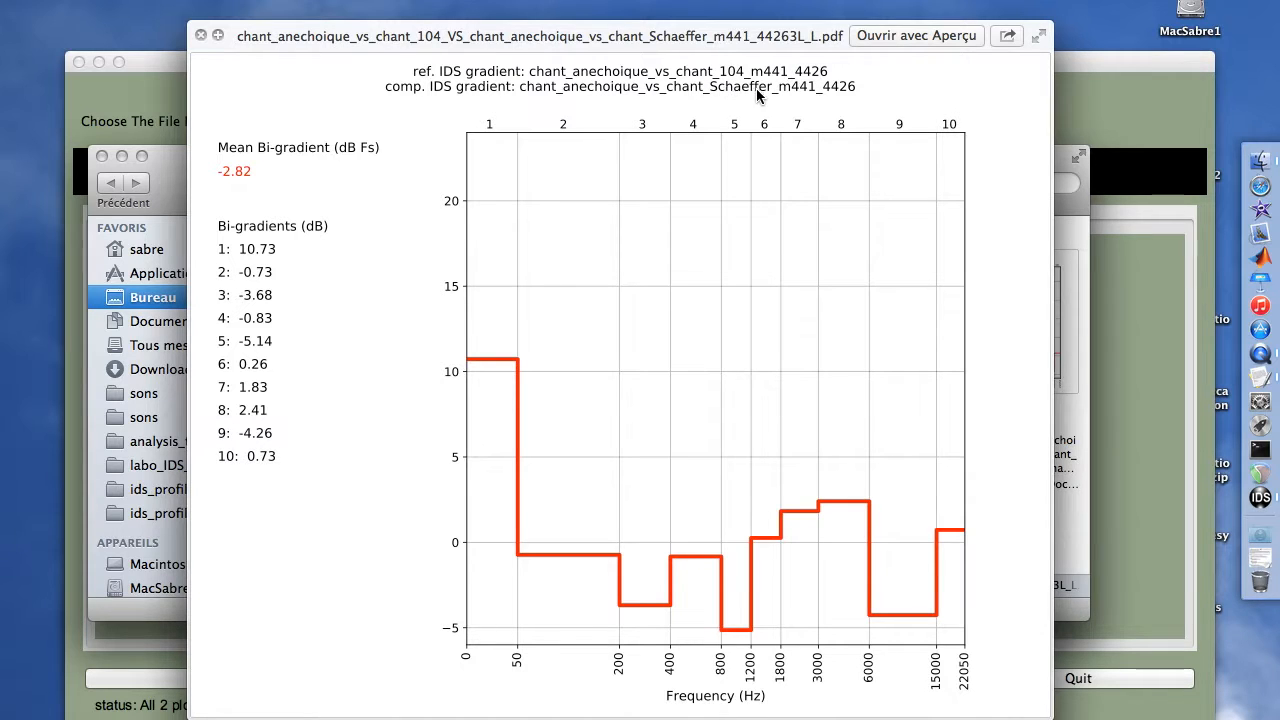
key(Down)
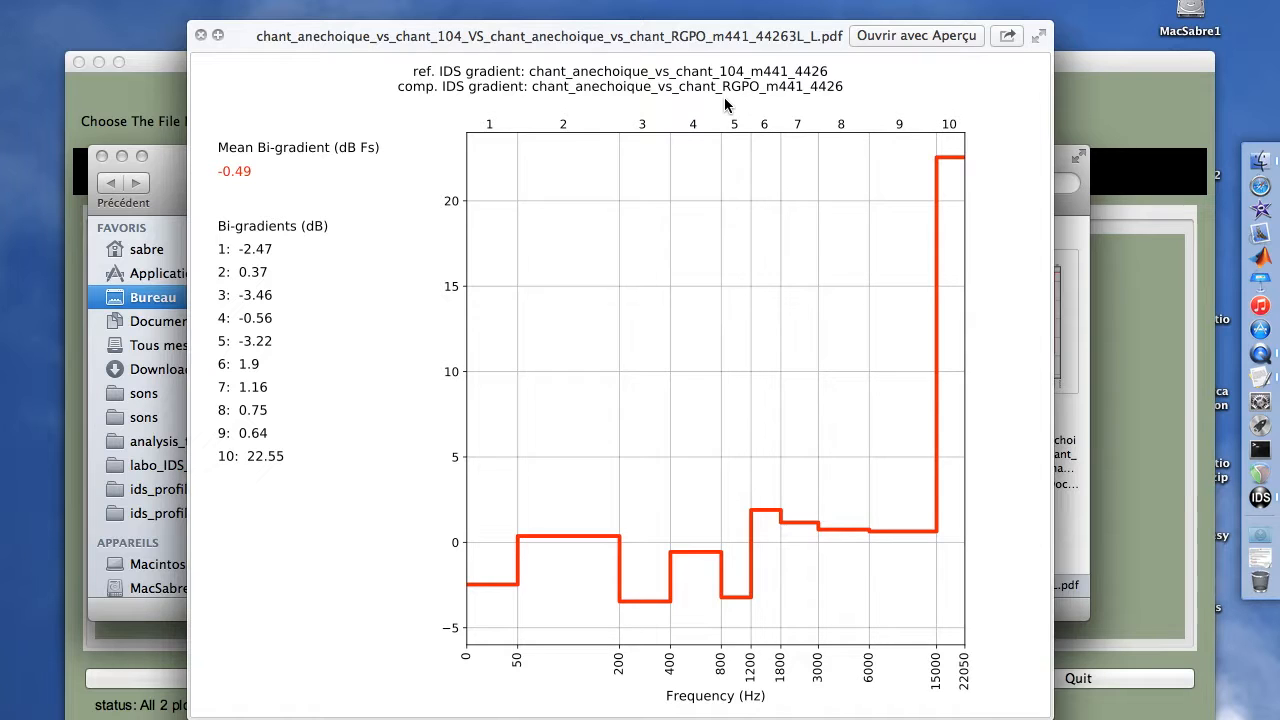
key(Up)
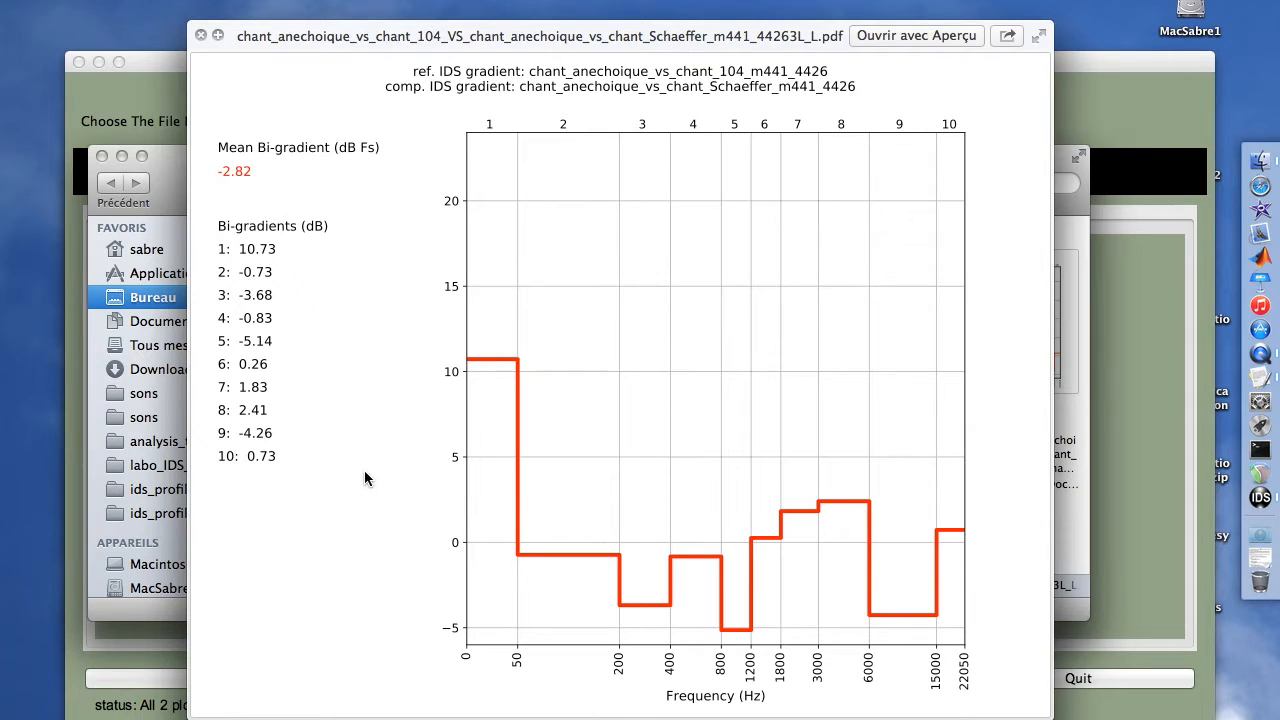
click(201, 35)
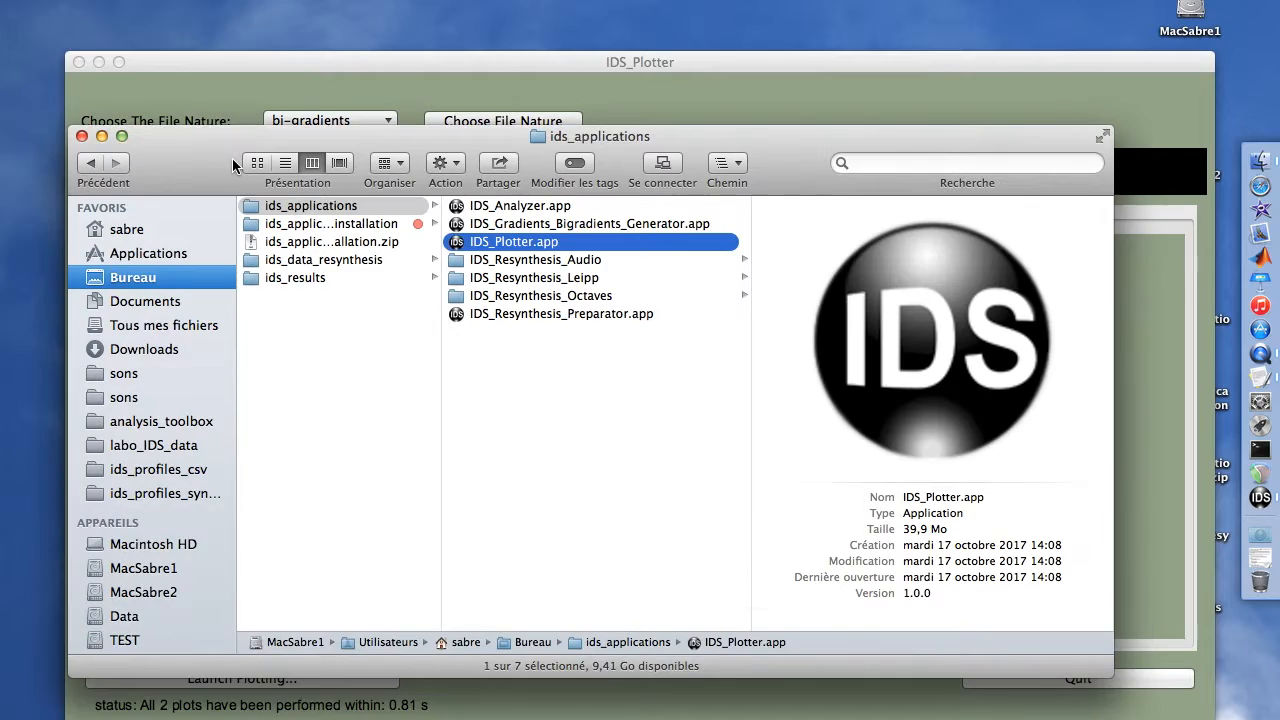
click(310, 64)
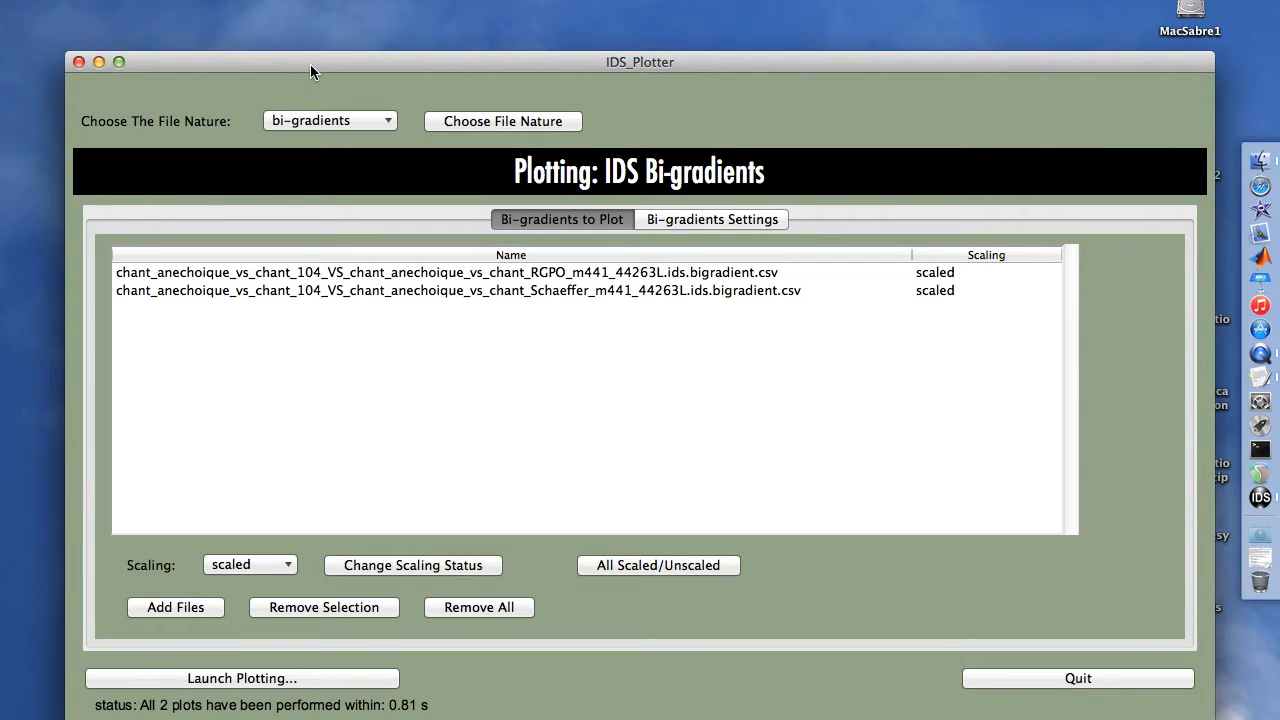